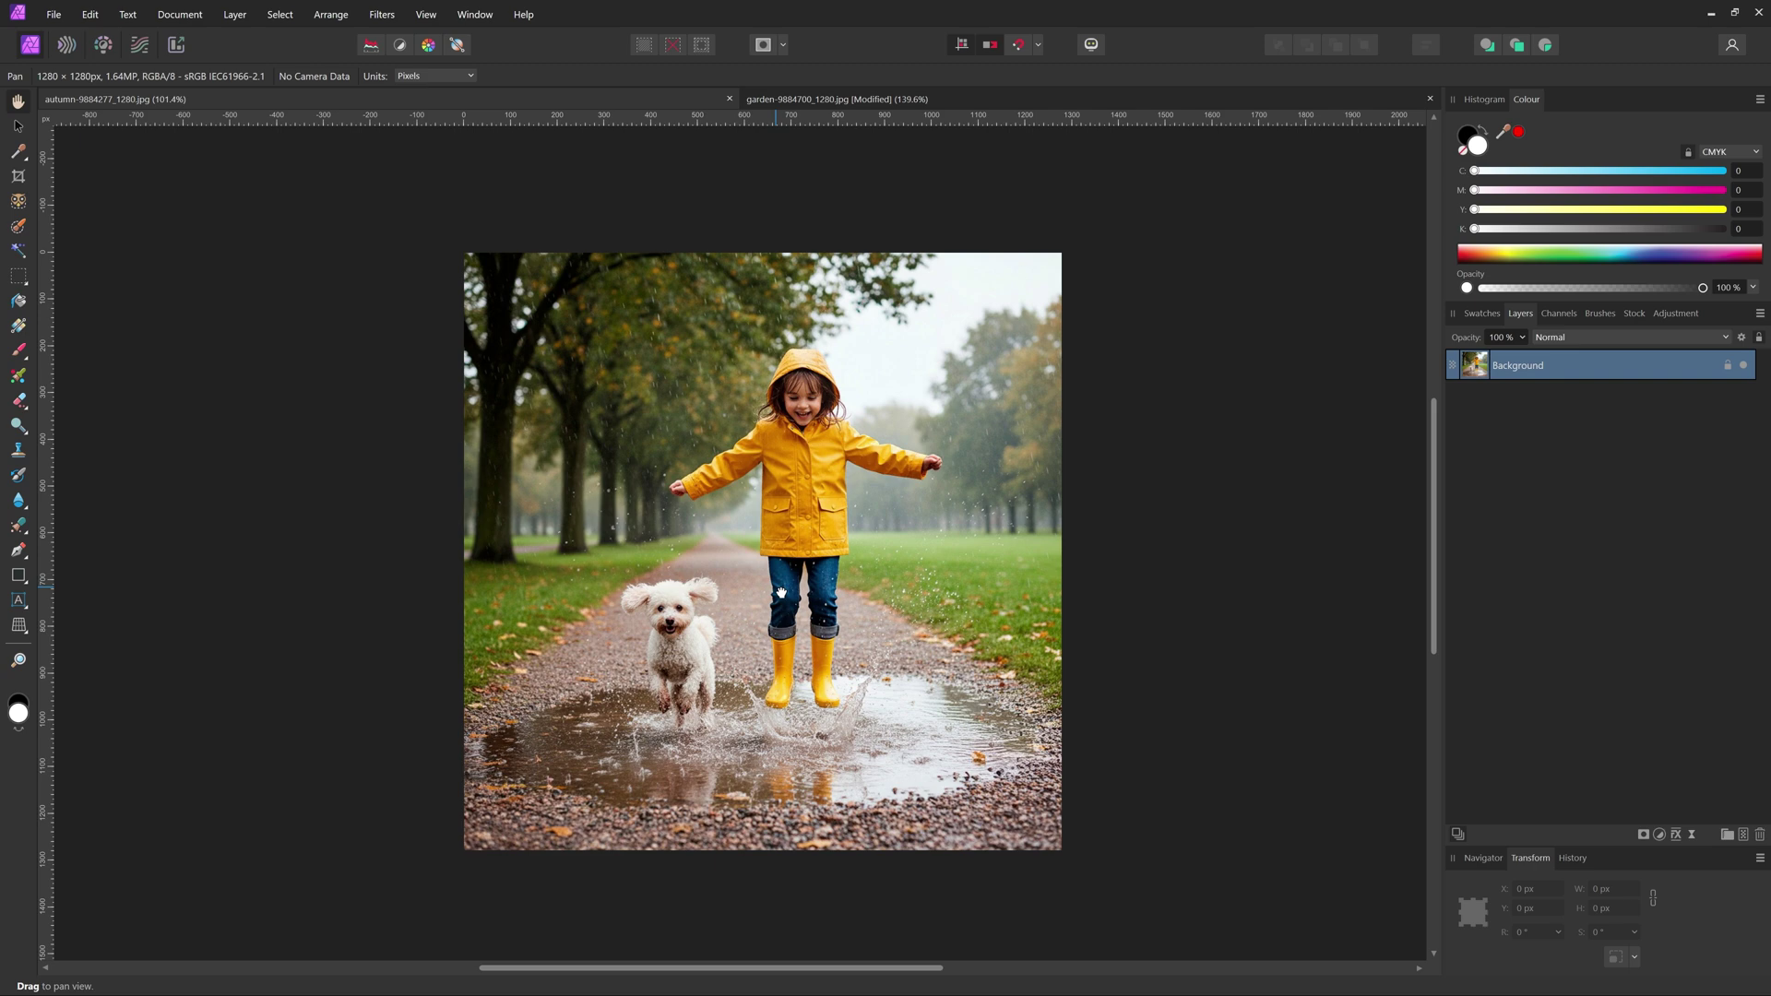
mouse_move(781, 592)
left_mouse_down()
mouse_move(979, 570)
mouse_move(736, 546)
left_mouse_up()
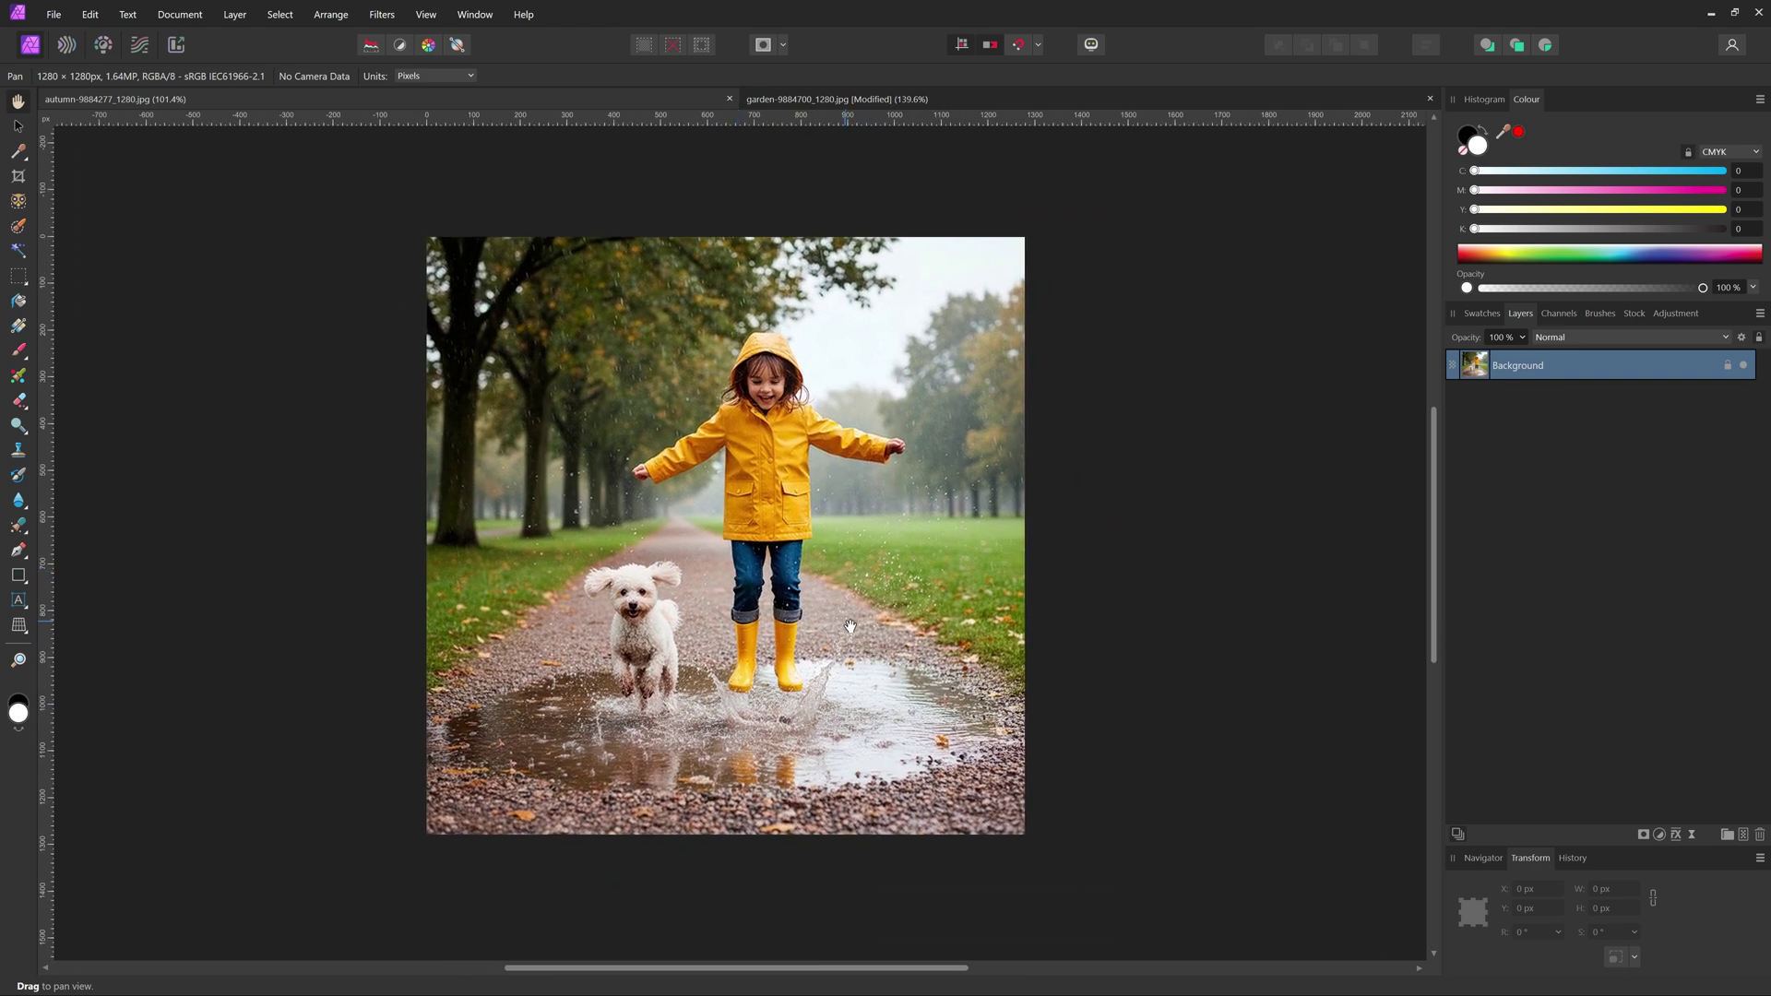
Pan the rainy-day photo and bring up the Document menu.
left_click(180, 16)
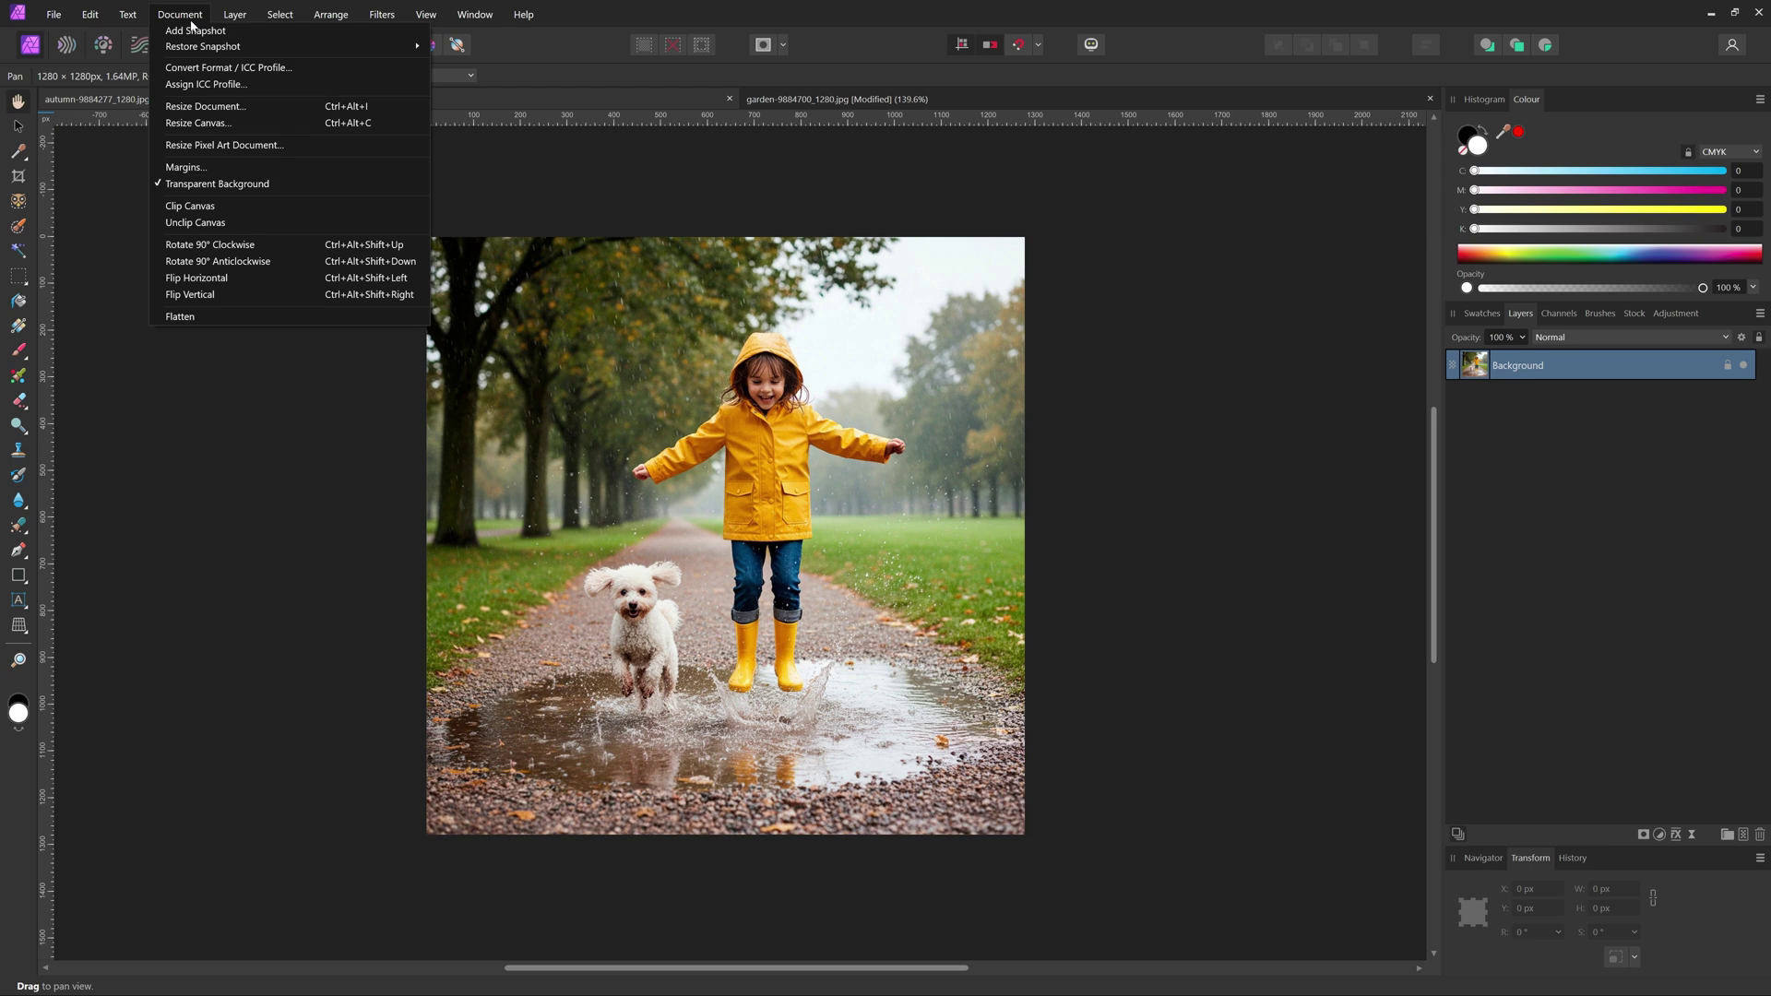
Resize the canvas to 1430 × 1430 px (1280+150 each way) with a centre anchor.
left_click(259, 126)
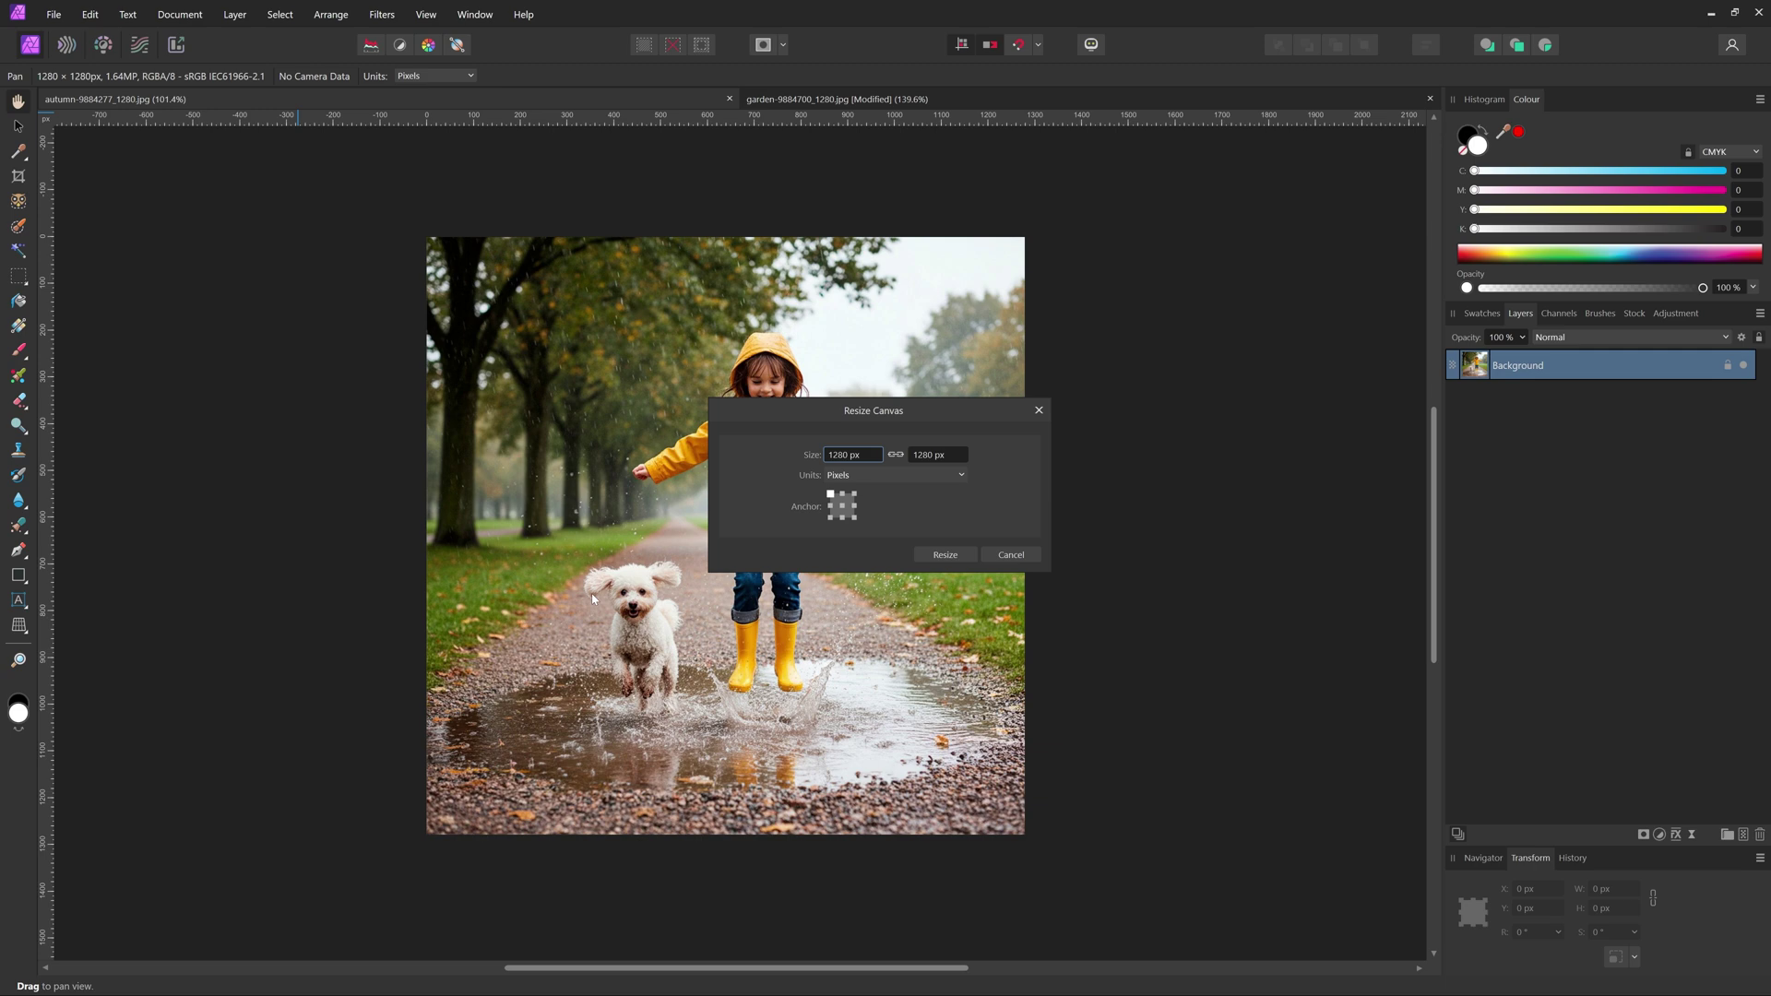
left_click(874, 454)
key("Right")
left_click(843, 508)
left_click(897, 455)
key("shift+Tab")
type("50")
key("Tab")
type("150")
left_click(867, 457)
left_click(946, 555)
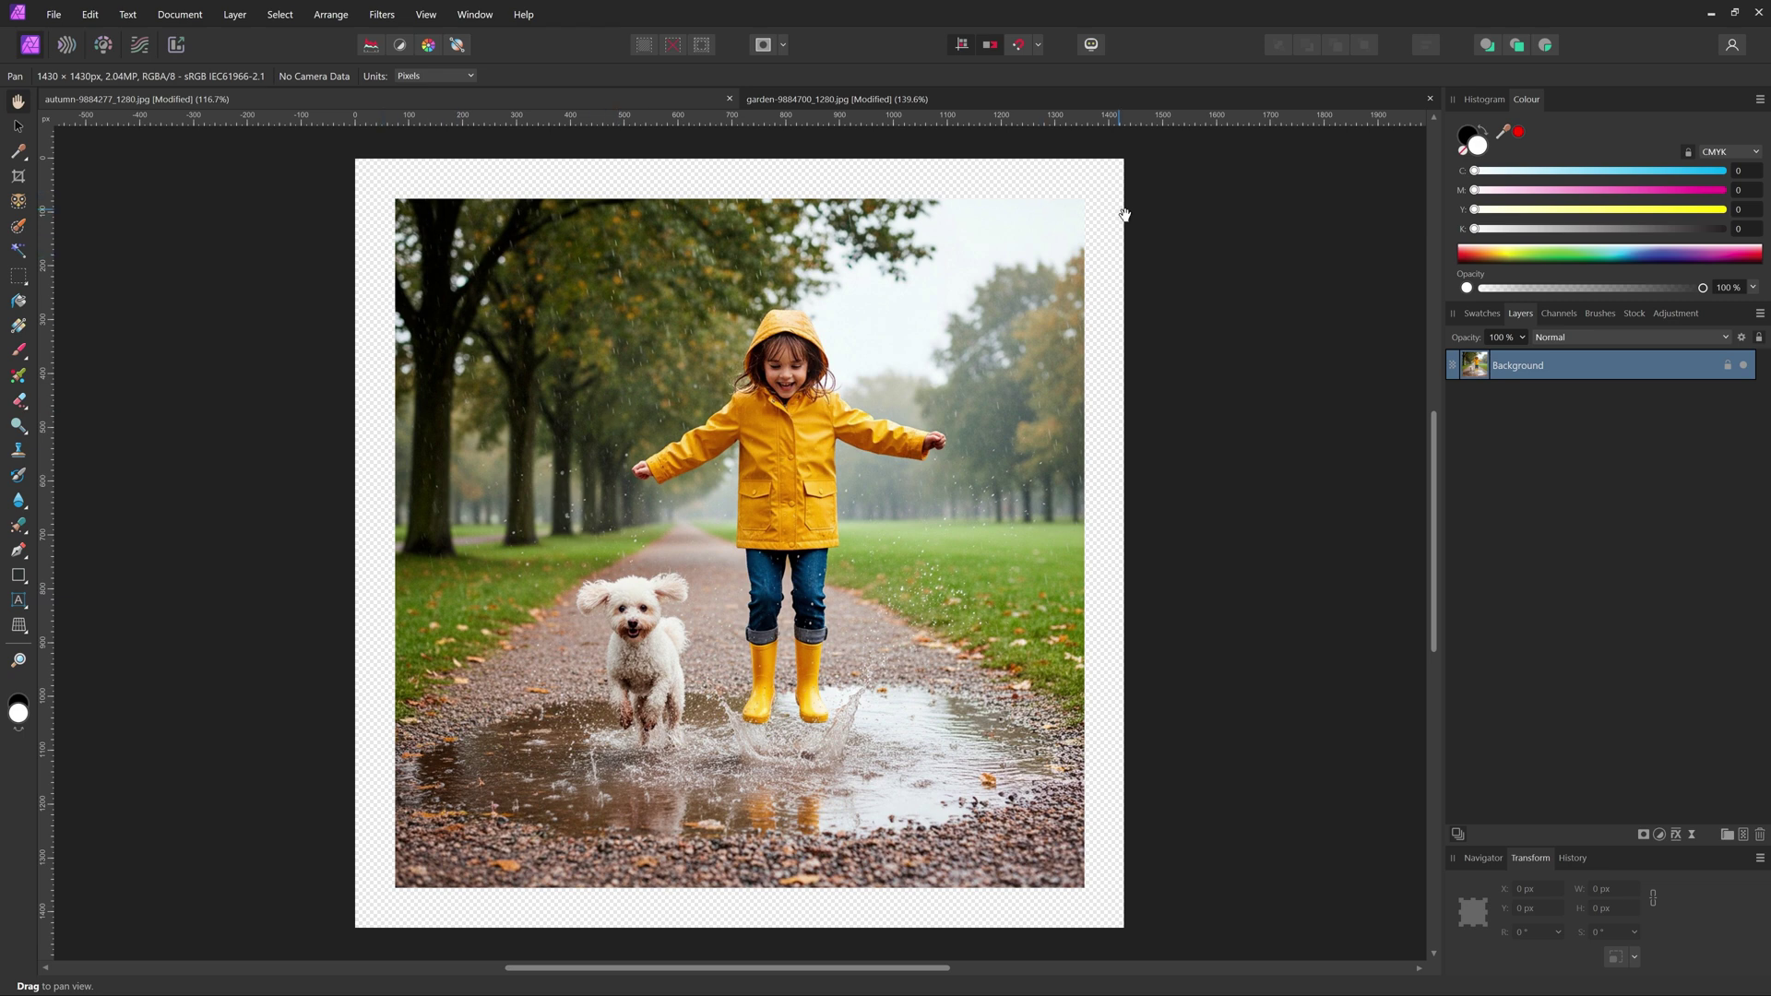
Add a white fill layer and move it below the Background photo layer.
left_click(235, 15)
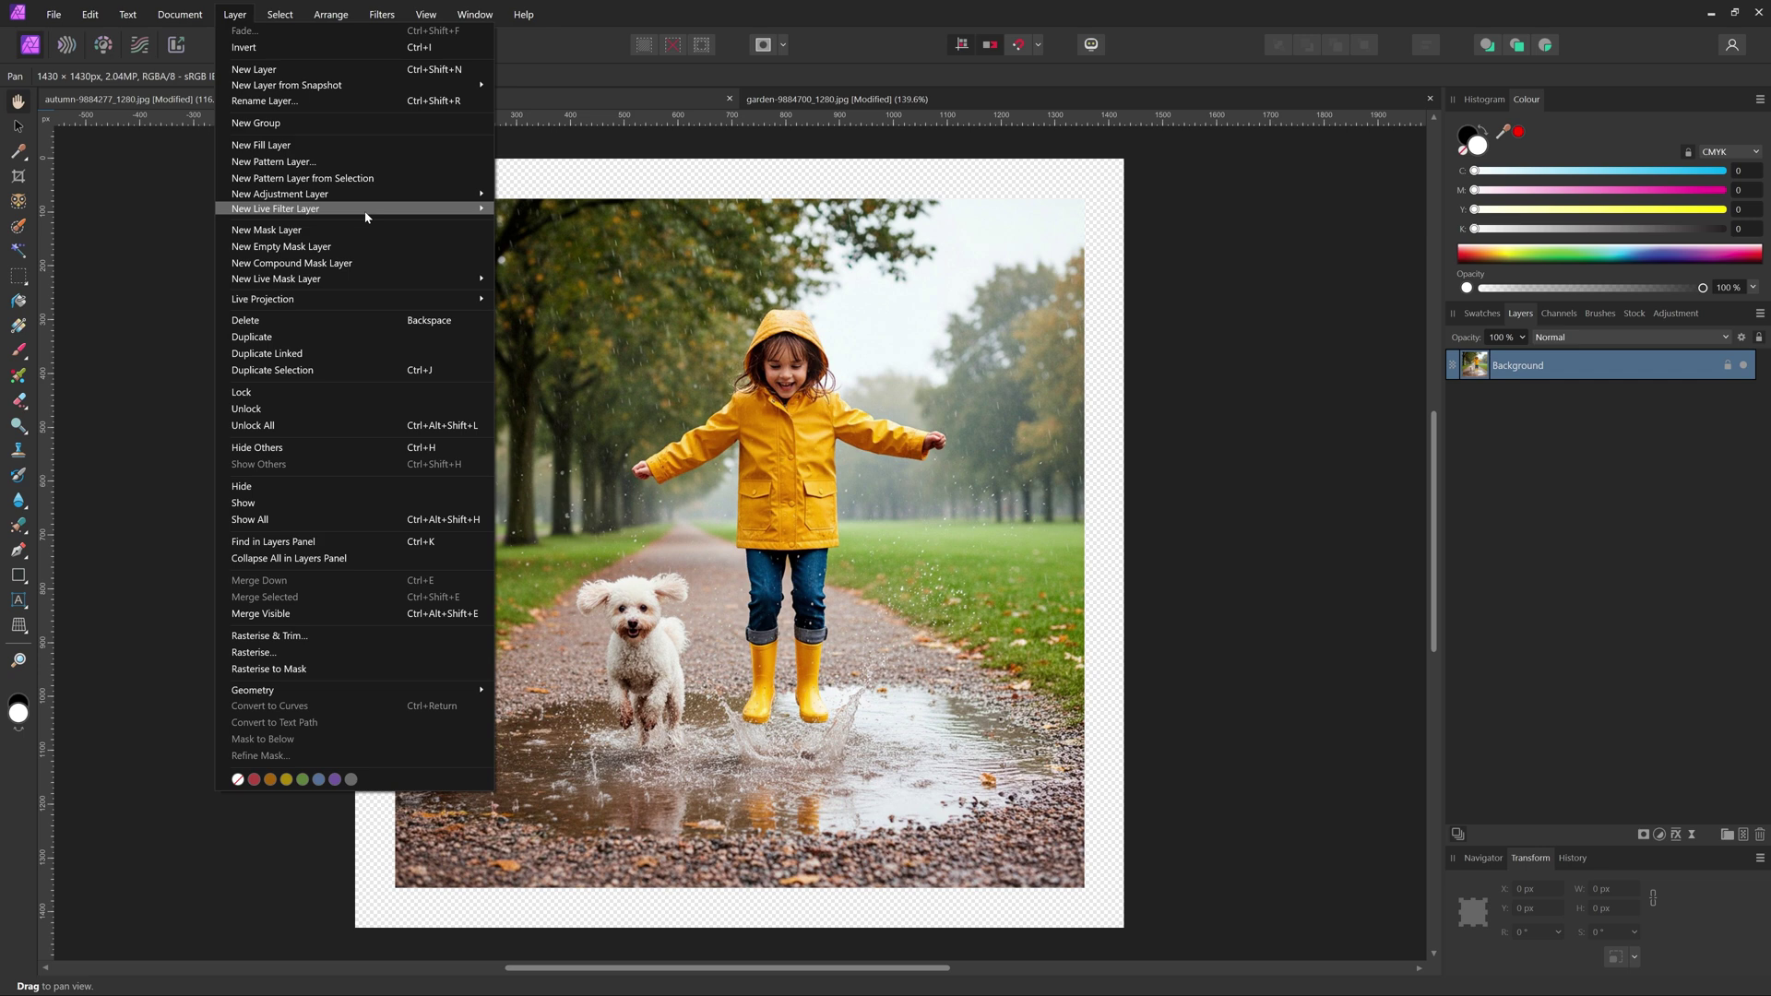
left_click(309, 146)
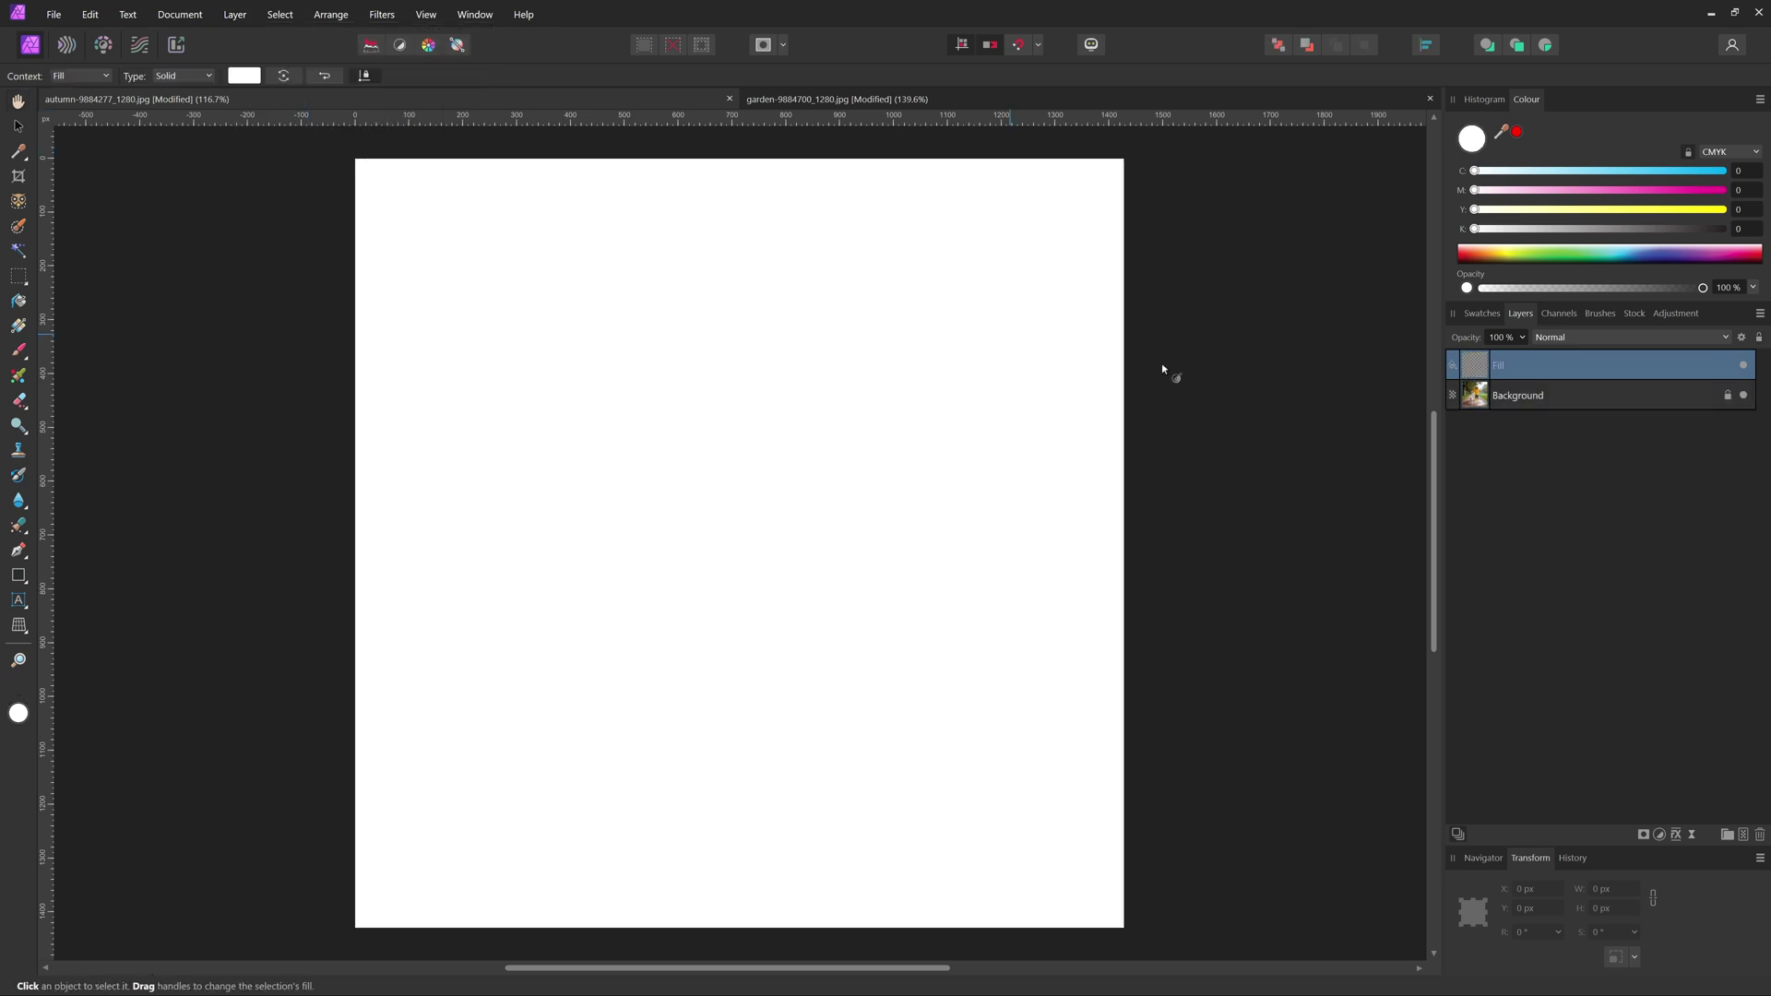
left_click_drag(1458, 369, 1530, 414)
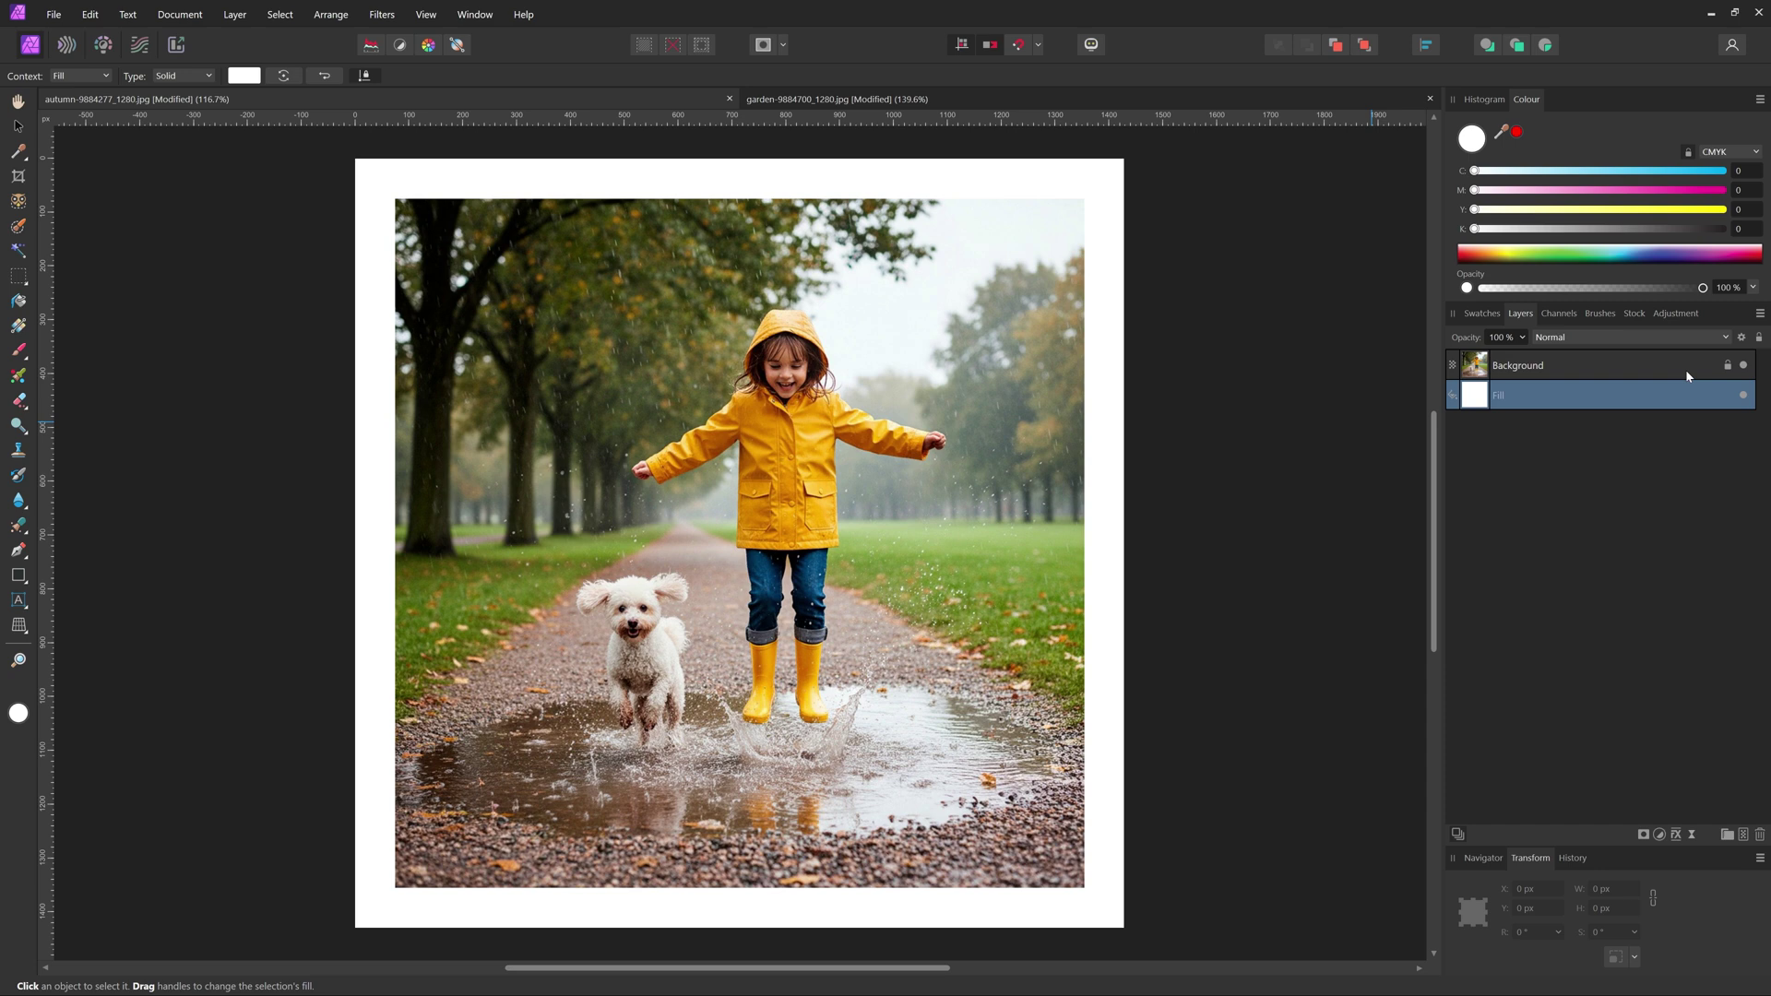
Recolour the Fill layer's border to pale cream F4F2D5 using the Colour Chooser.
double_click(1574, 397)
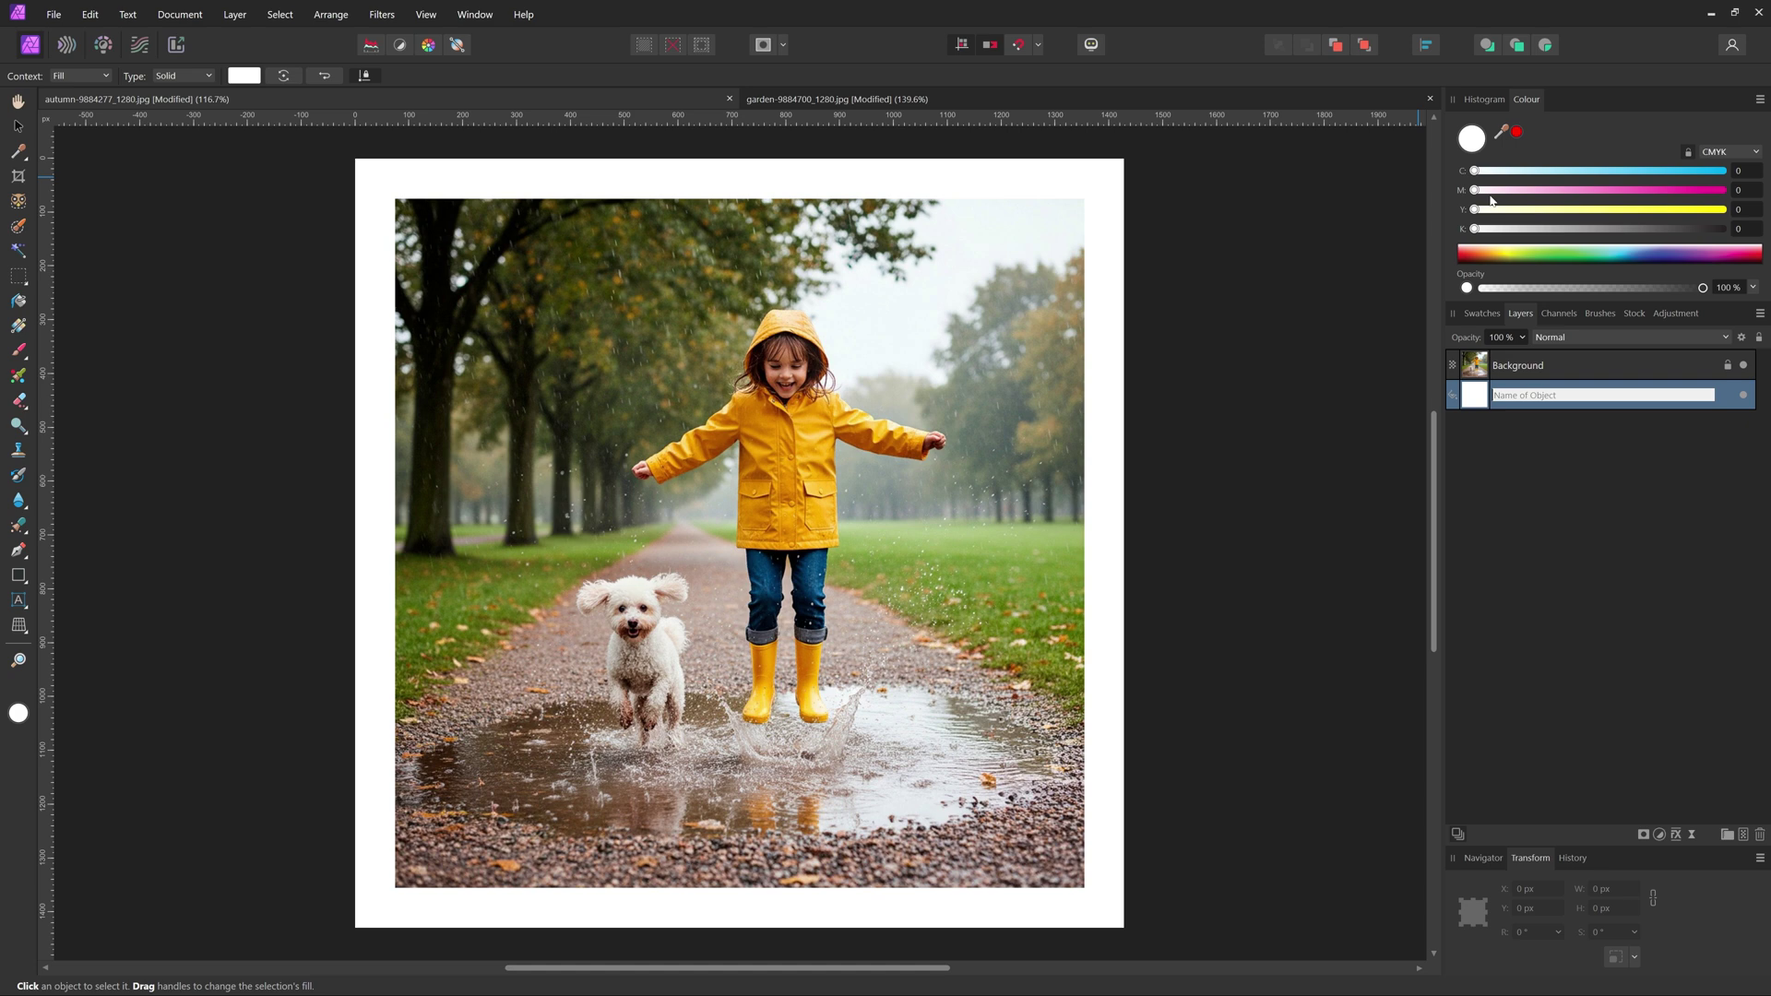
left_click(1518, 209)
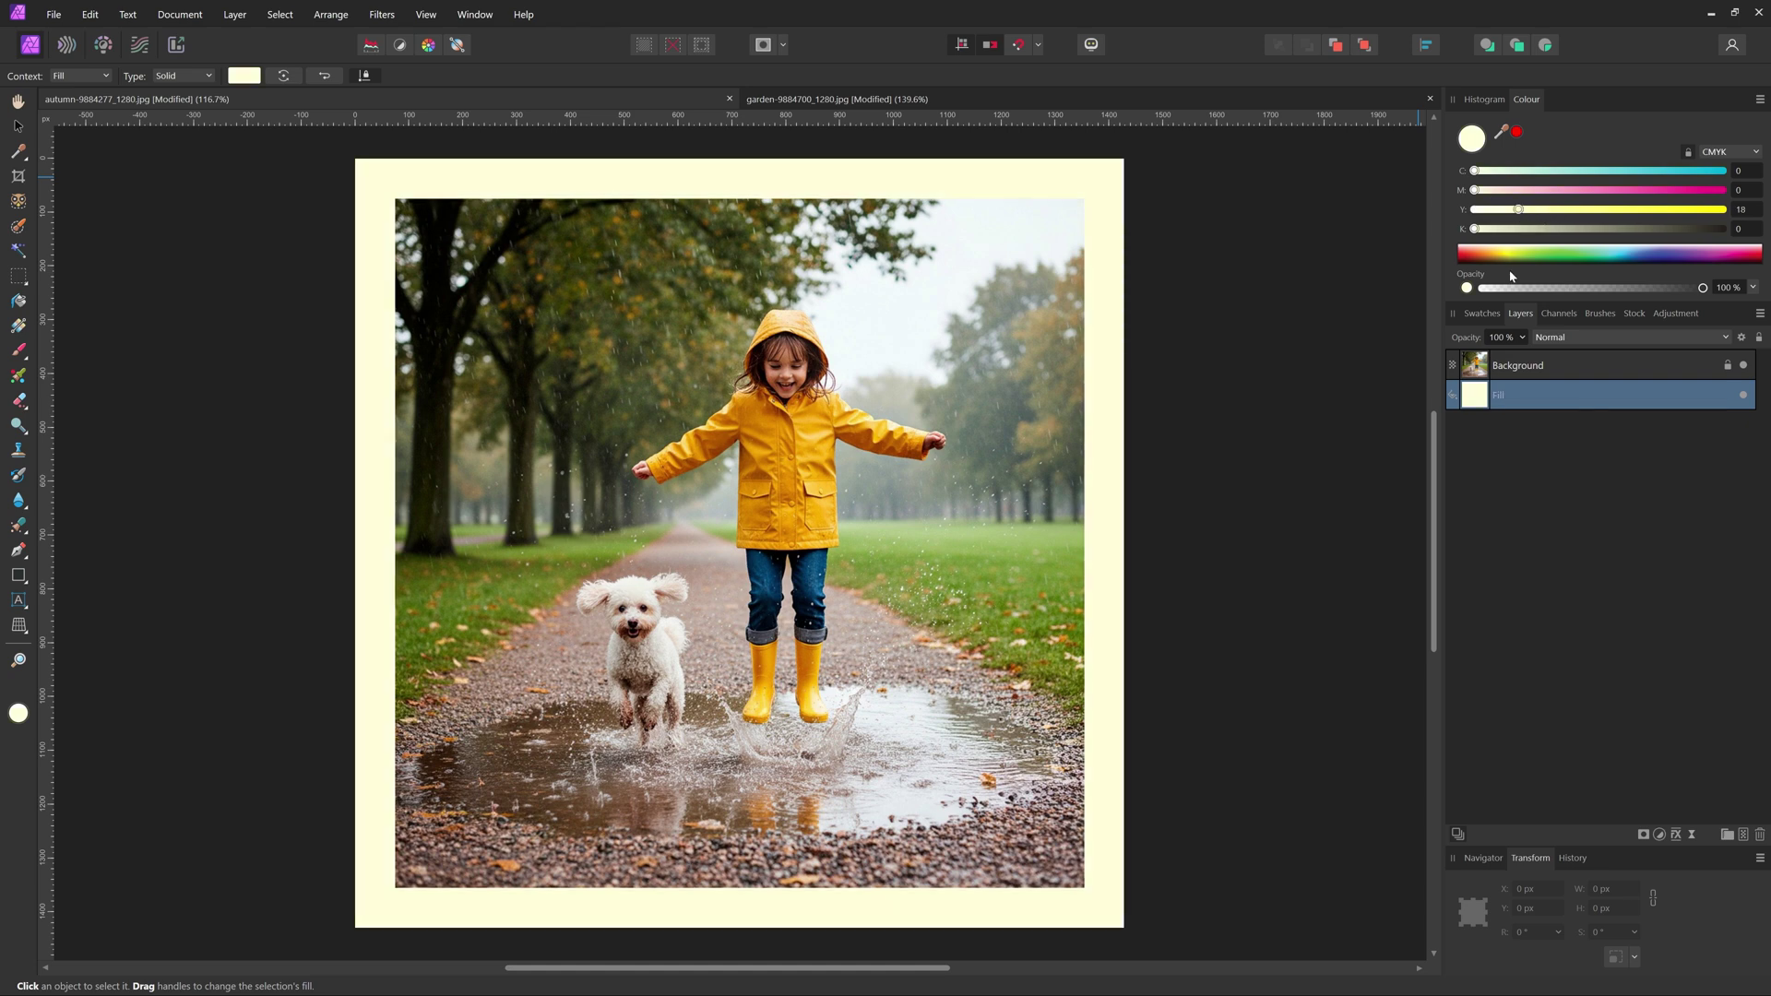
left_click(18, 713)
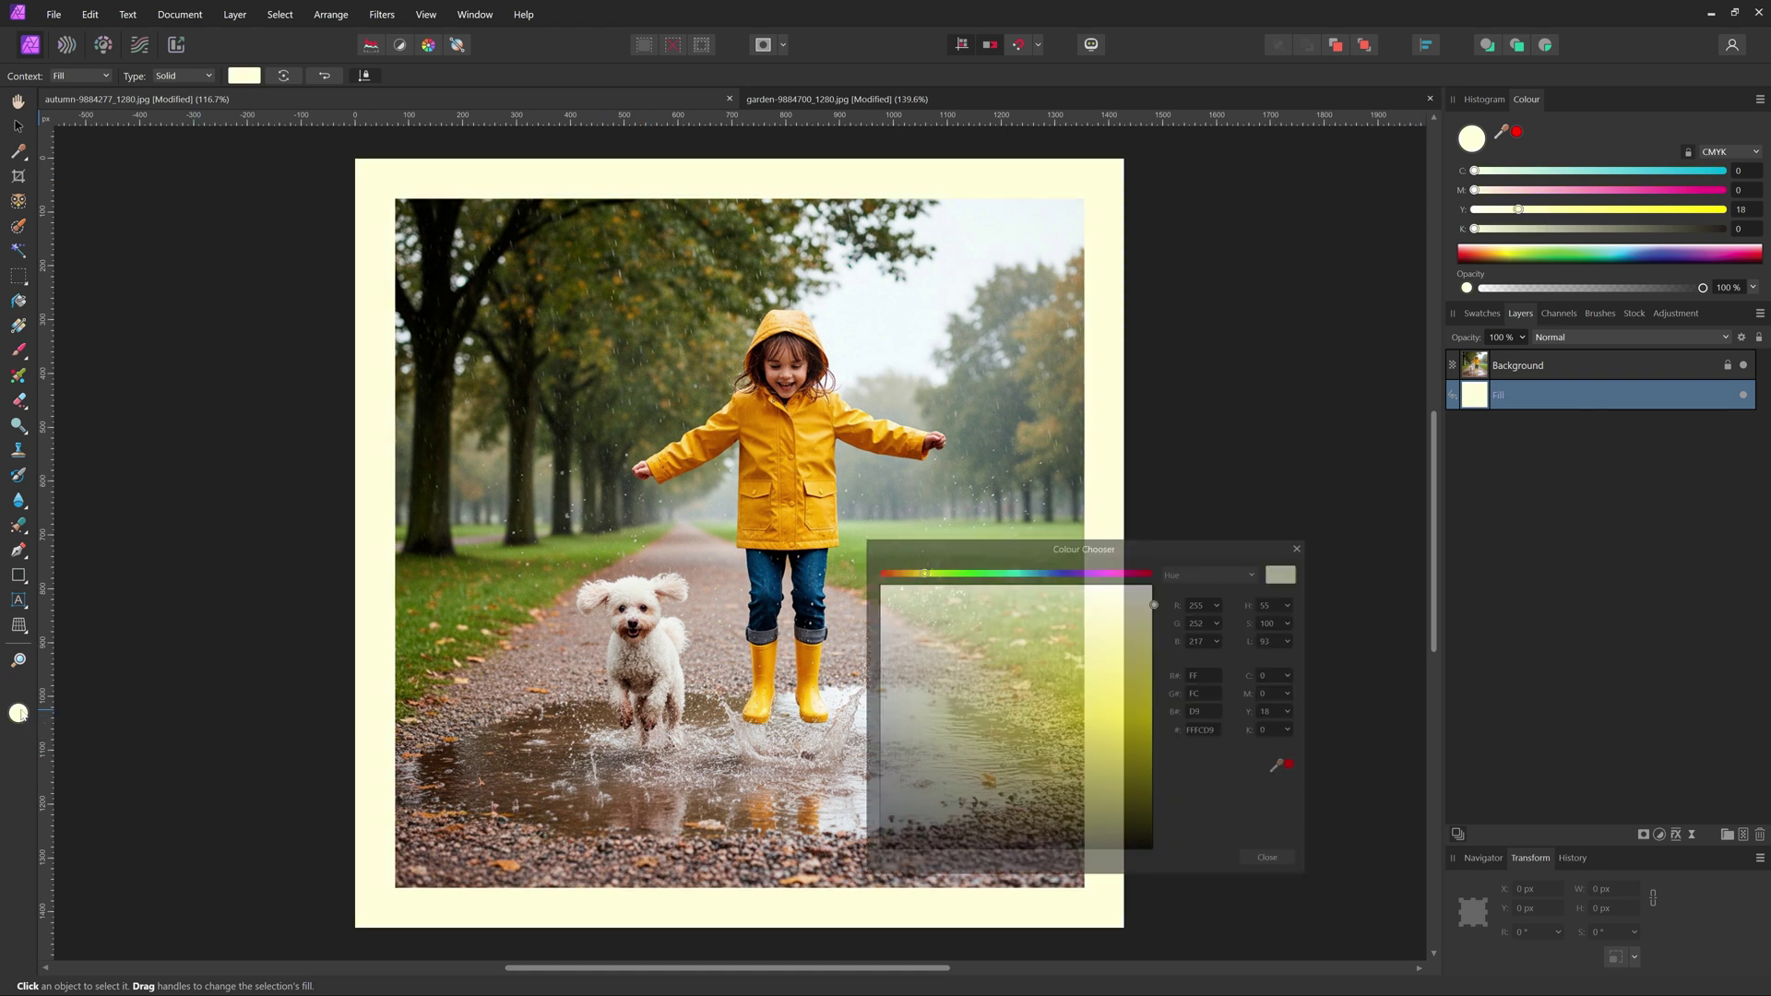
left_click_drag(1133, 637, 1039, 606)
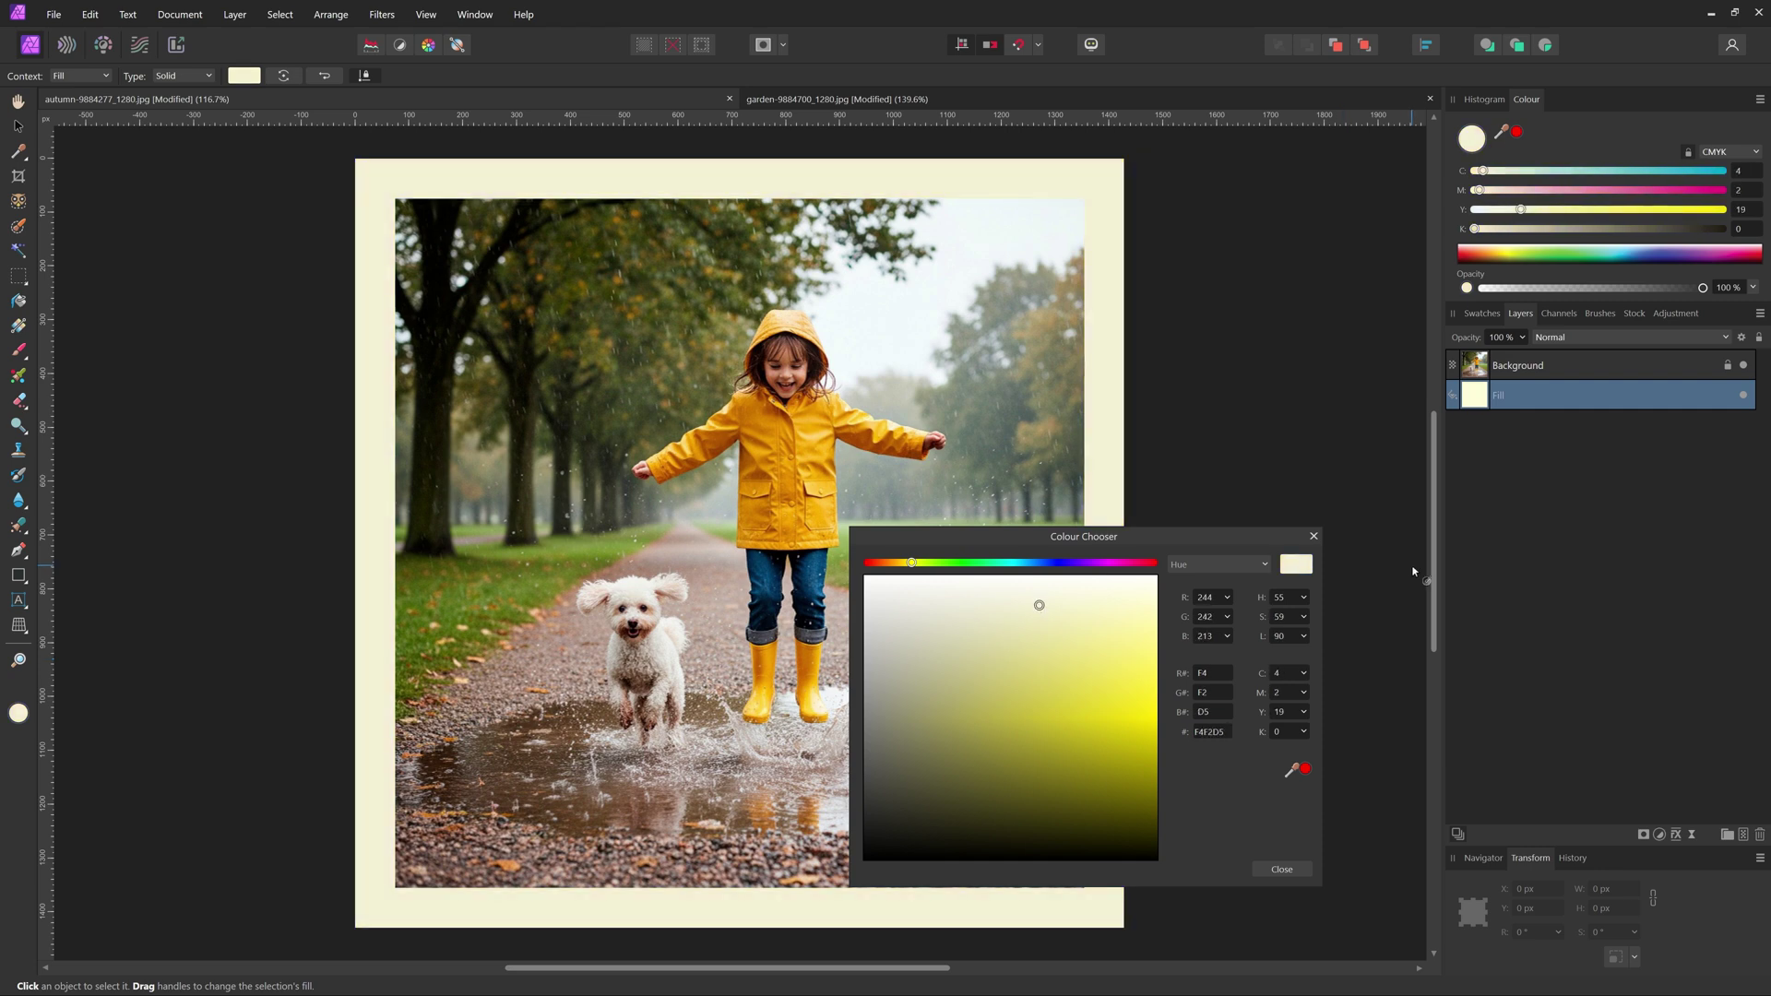
left_click(1287, 868)
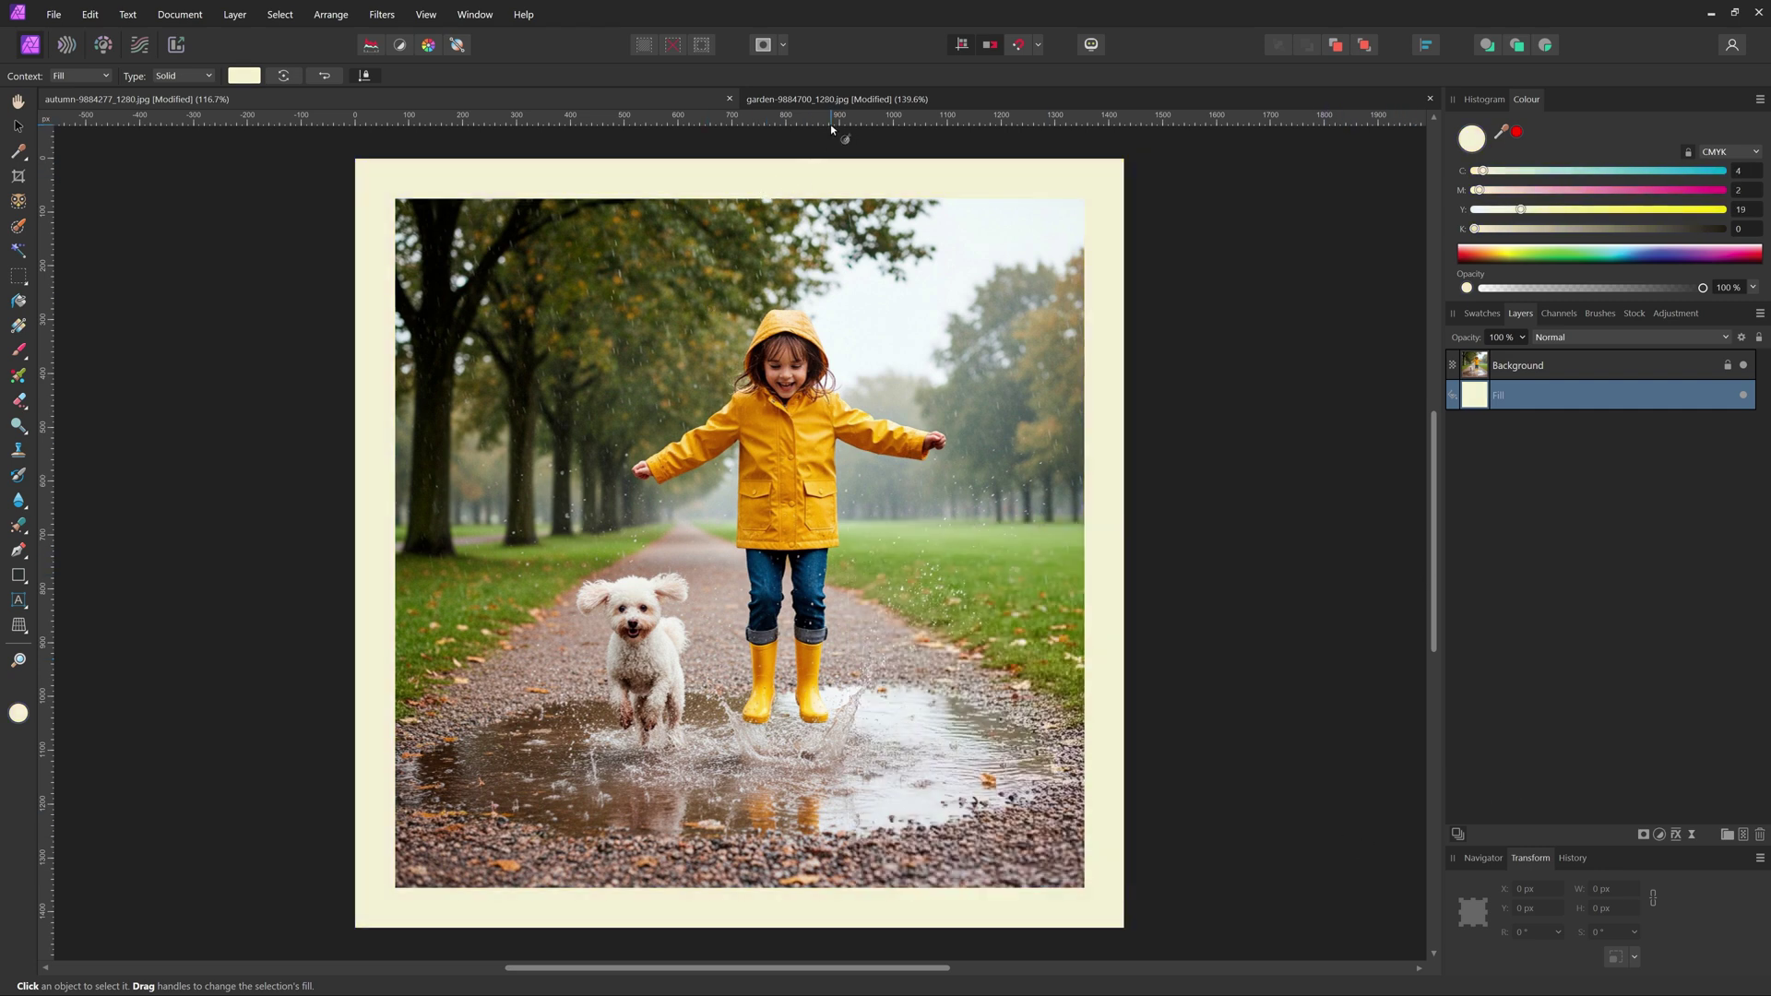
Switch to the garden document, shift the image up-left, and bring up its Layer Effects.
left_click(815, 103)
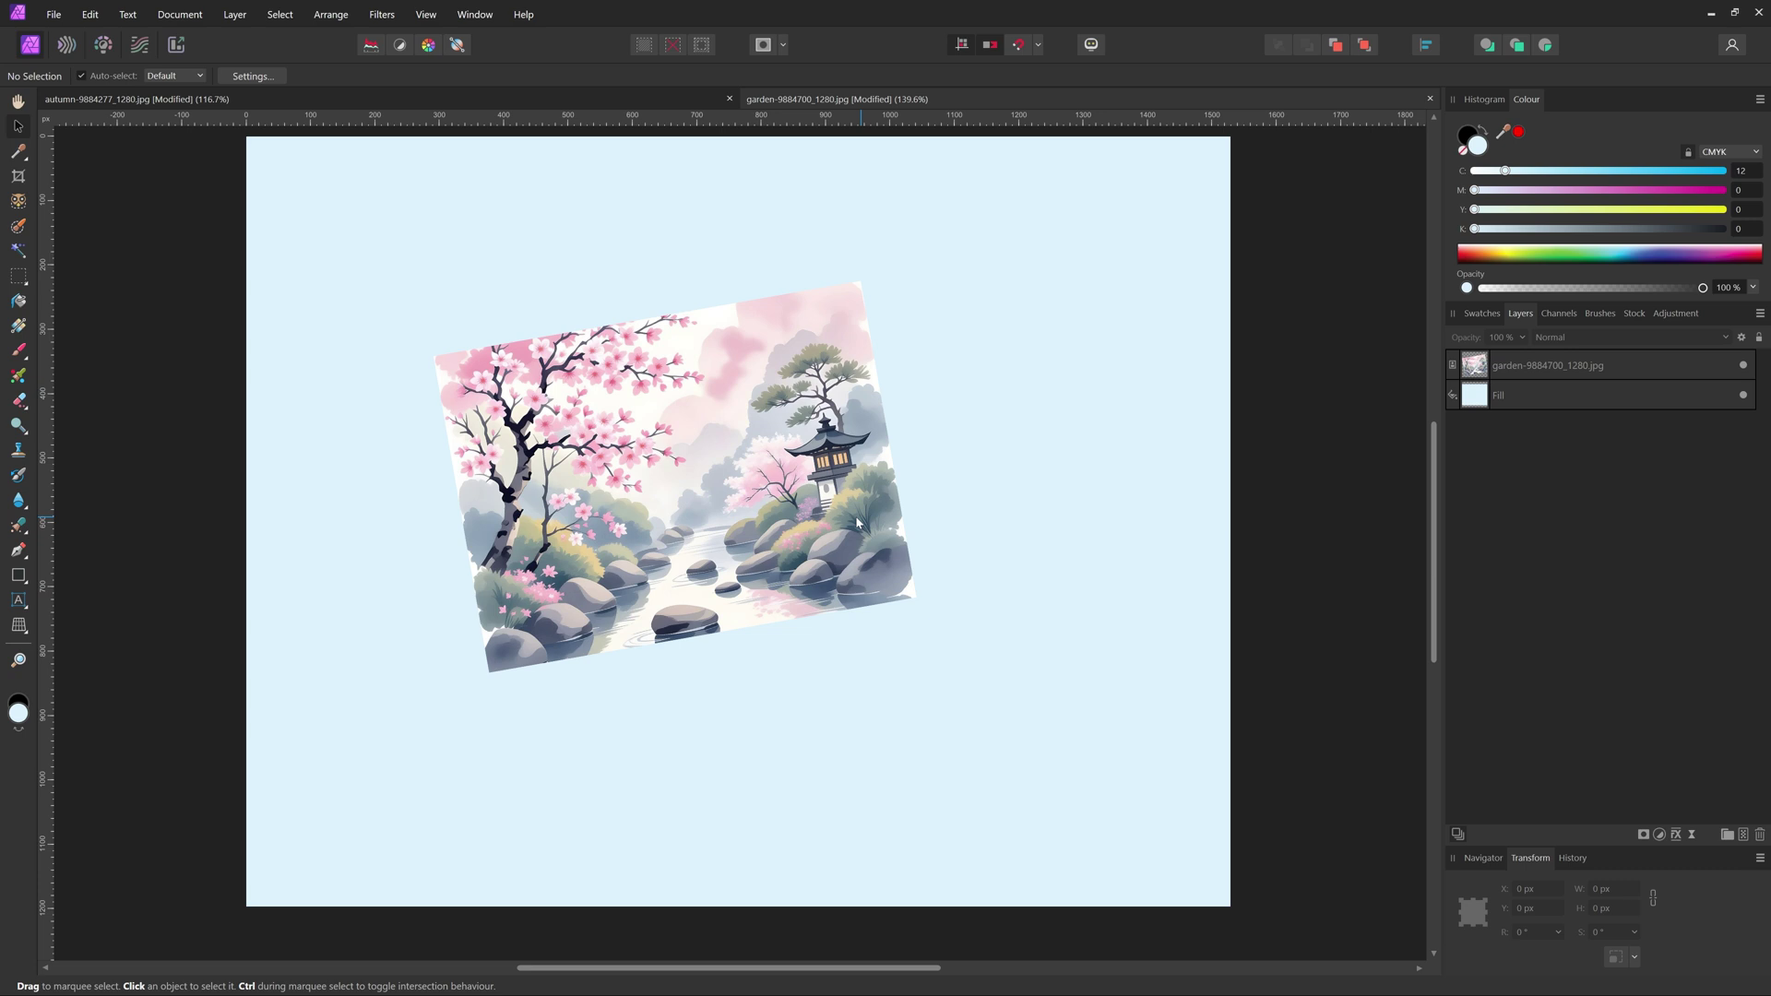
left_click_drag(858, 522, 778, 495)
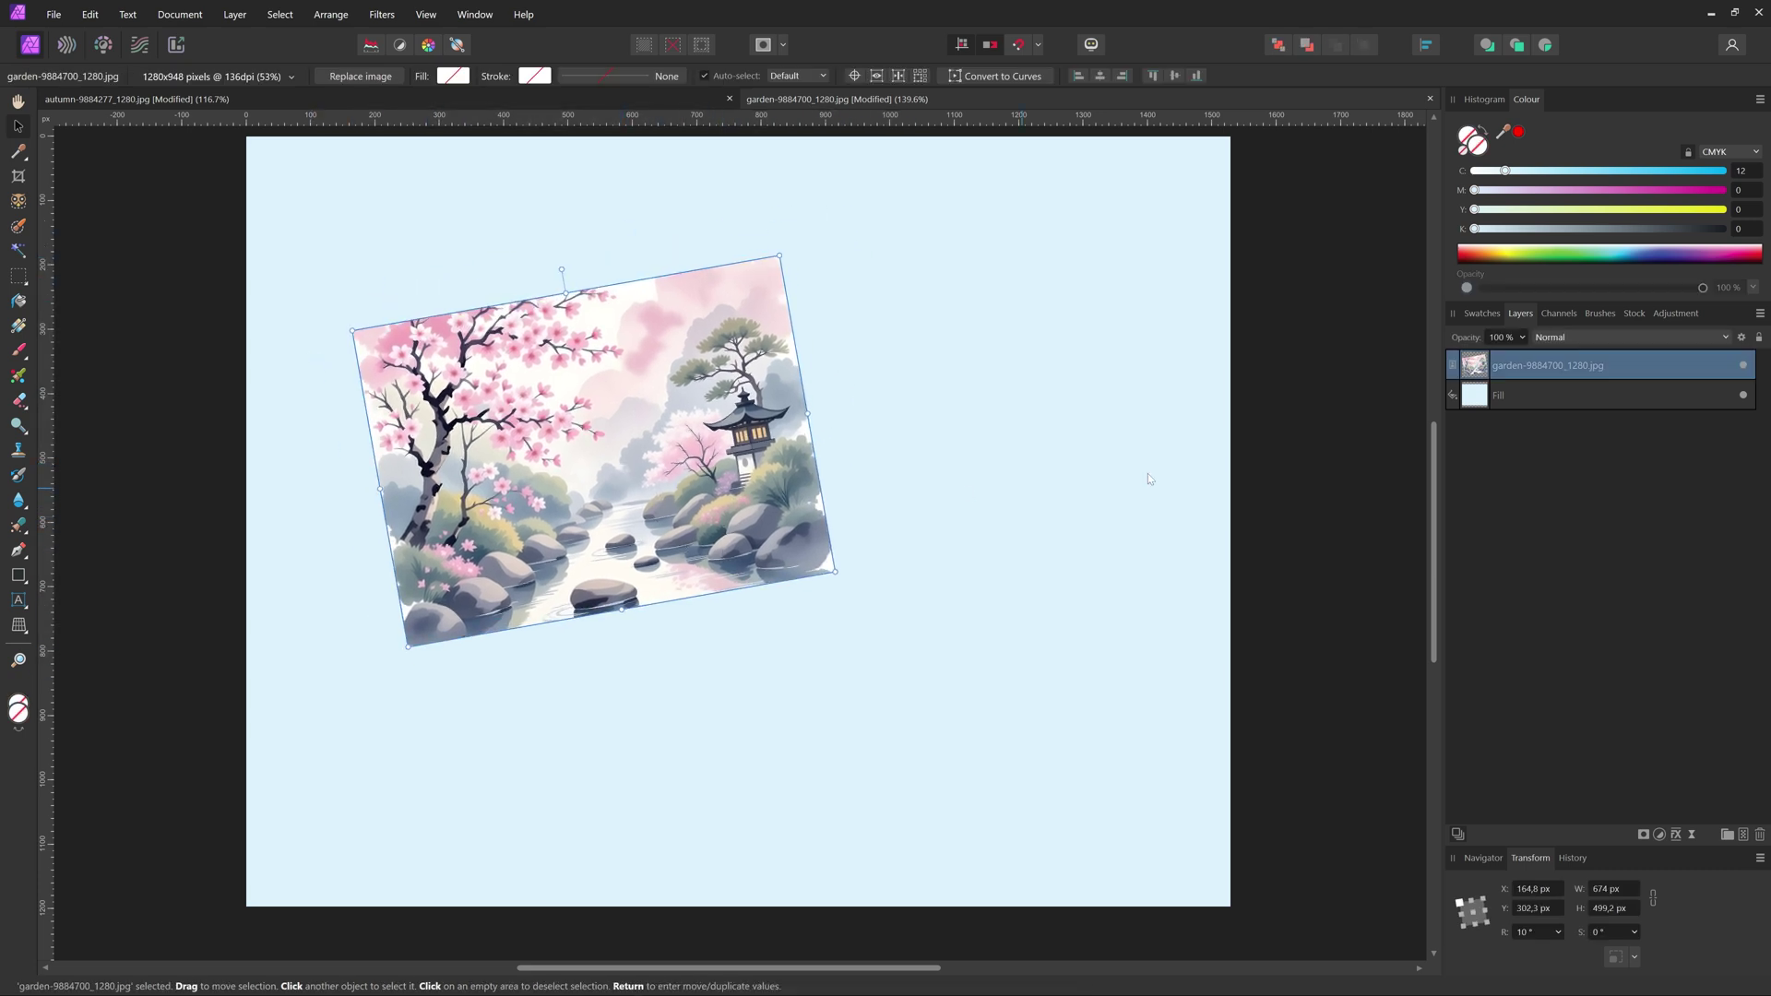
left_click(1675, 835)
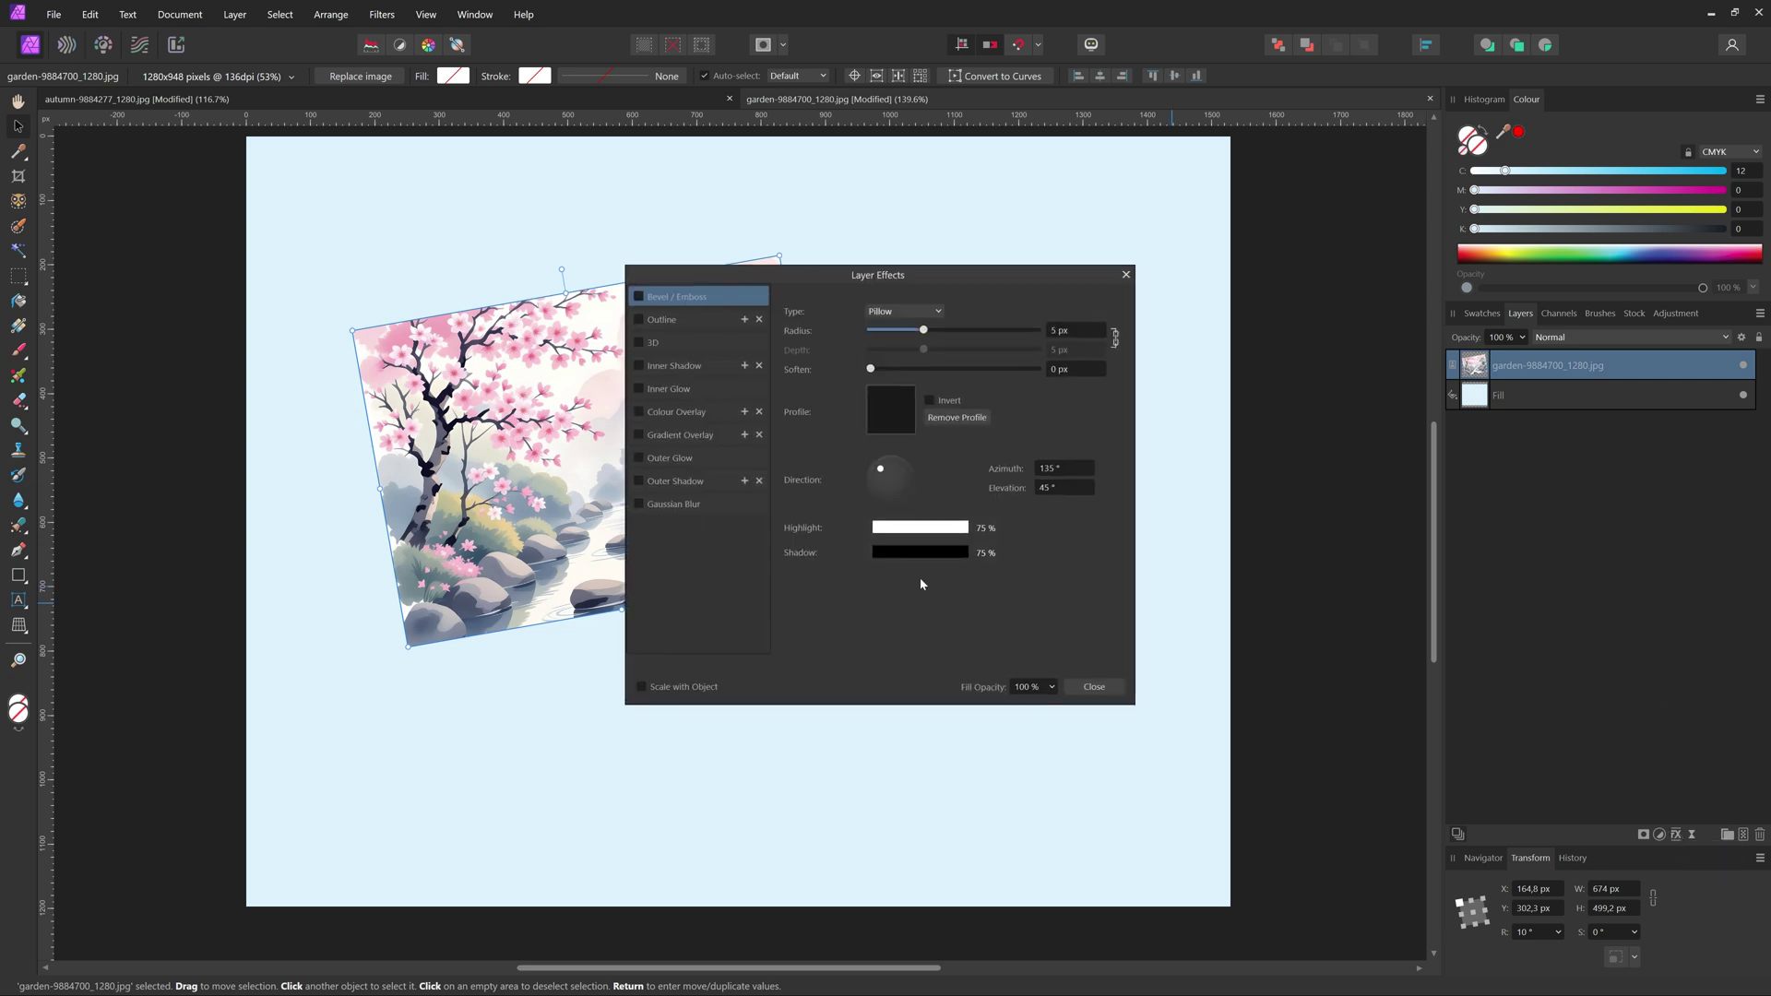
Enable a white Outline effect with Normal blend, Outside alignment and about 11 px radius.
left_click(638, 320)
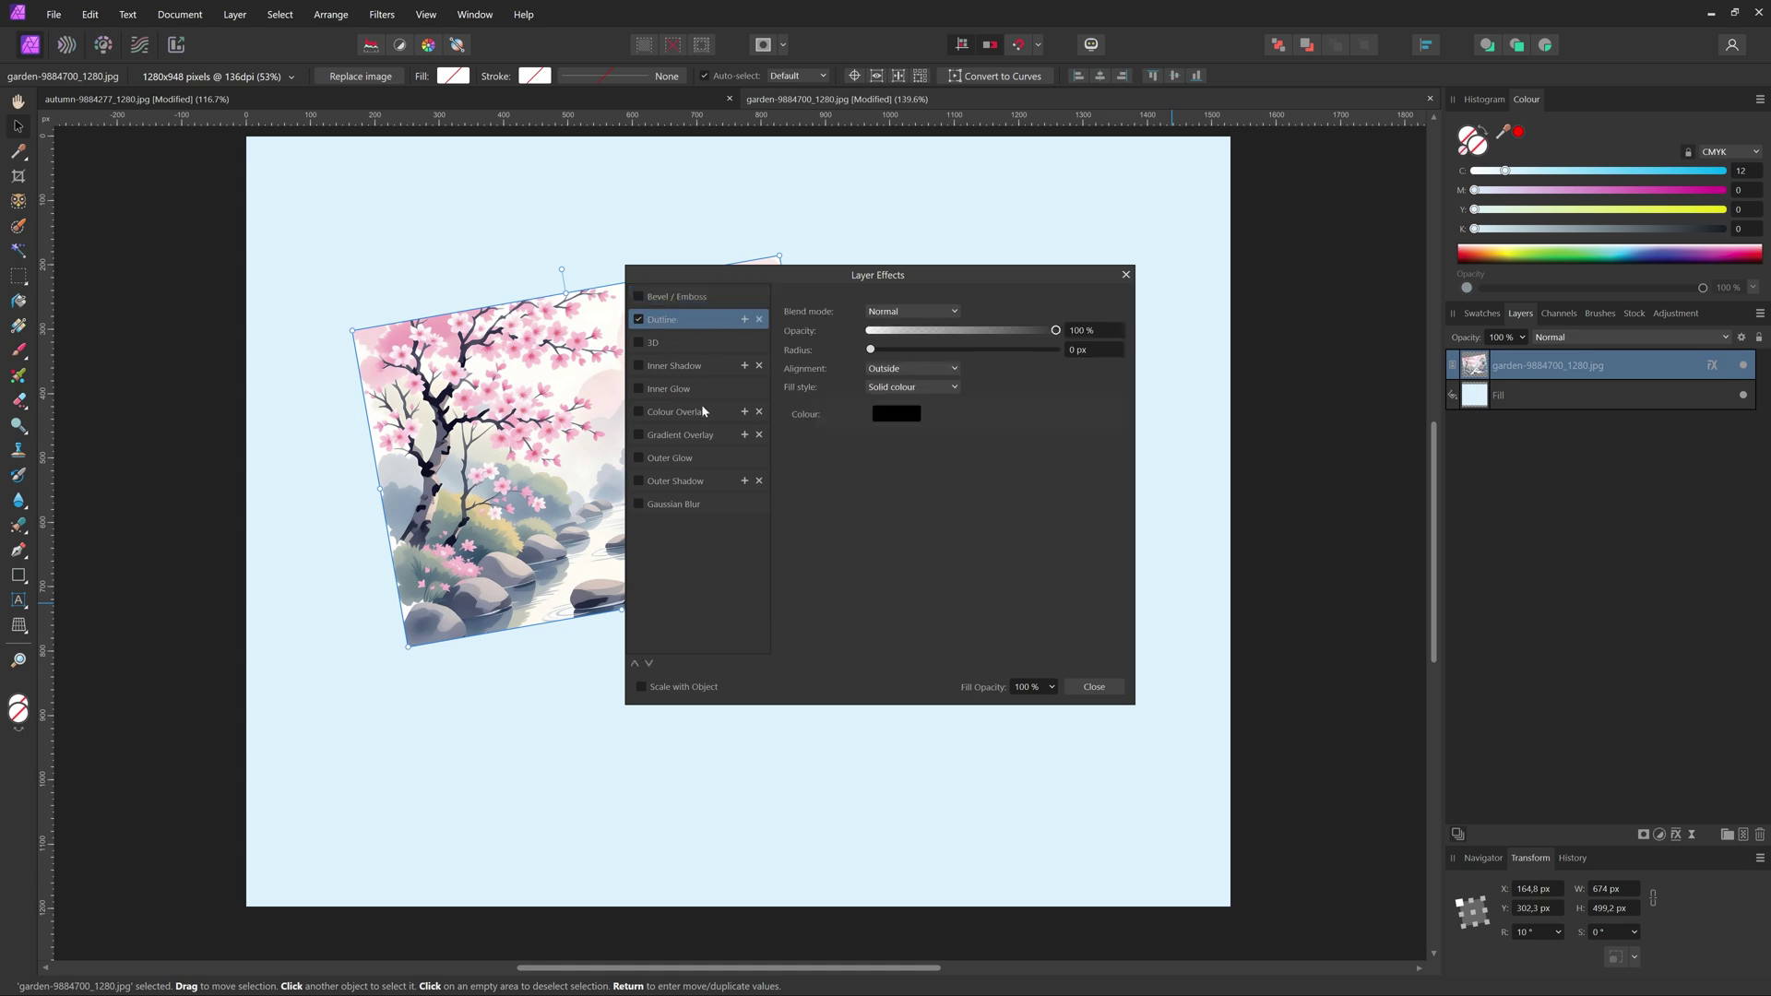
left_click(925, 312)
left_click(925, 313)
left_click(896, 416)
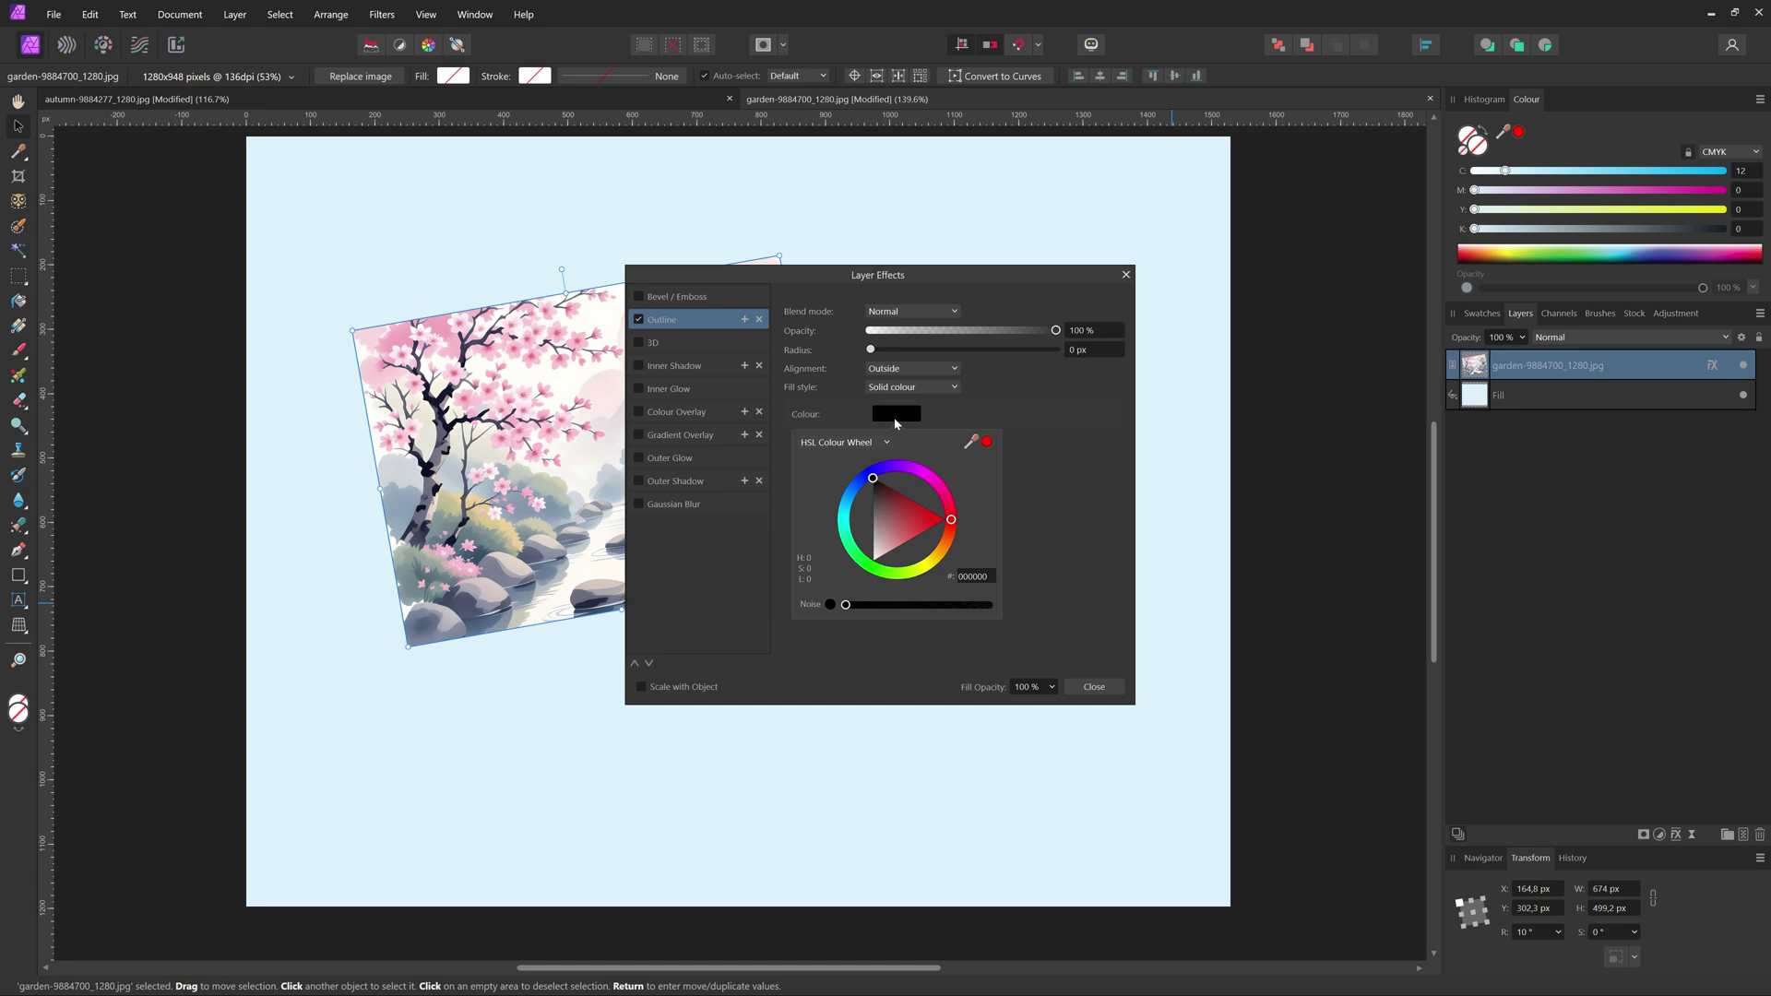
left_click_drag(872, 542, 875, 582)
left_click(925, 368)
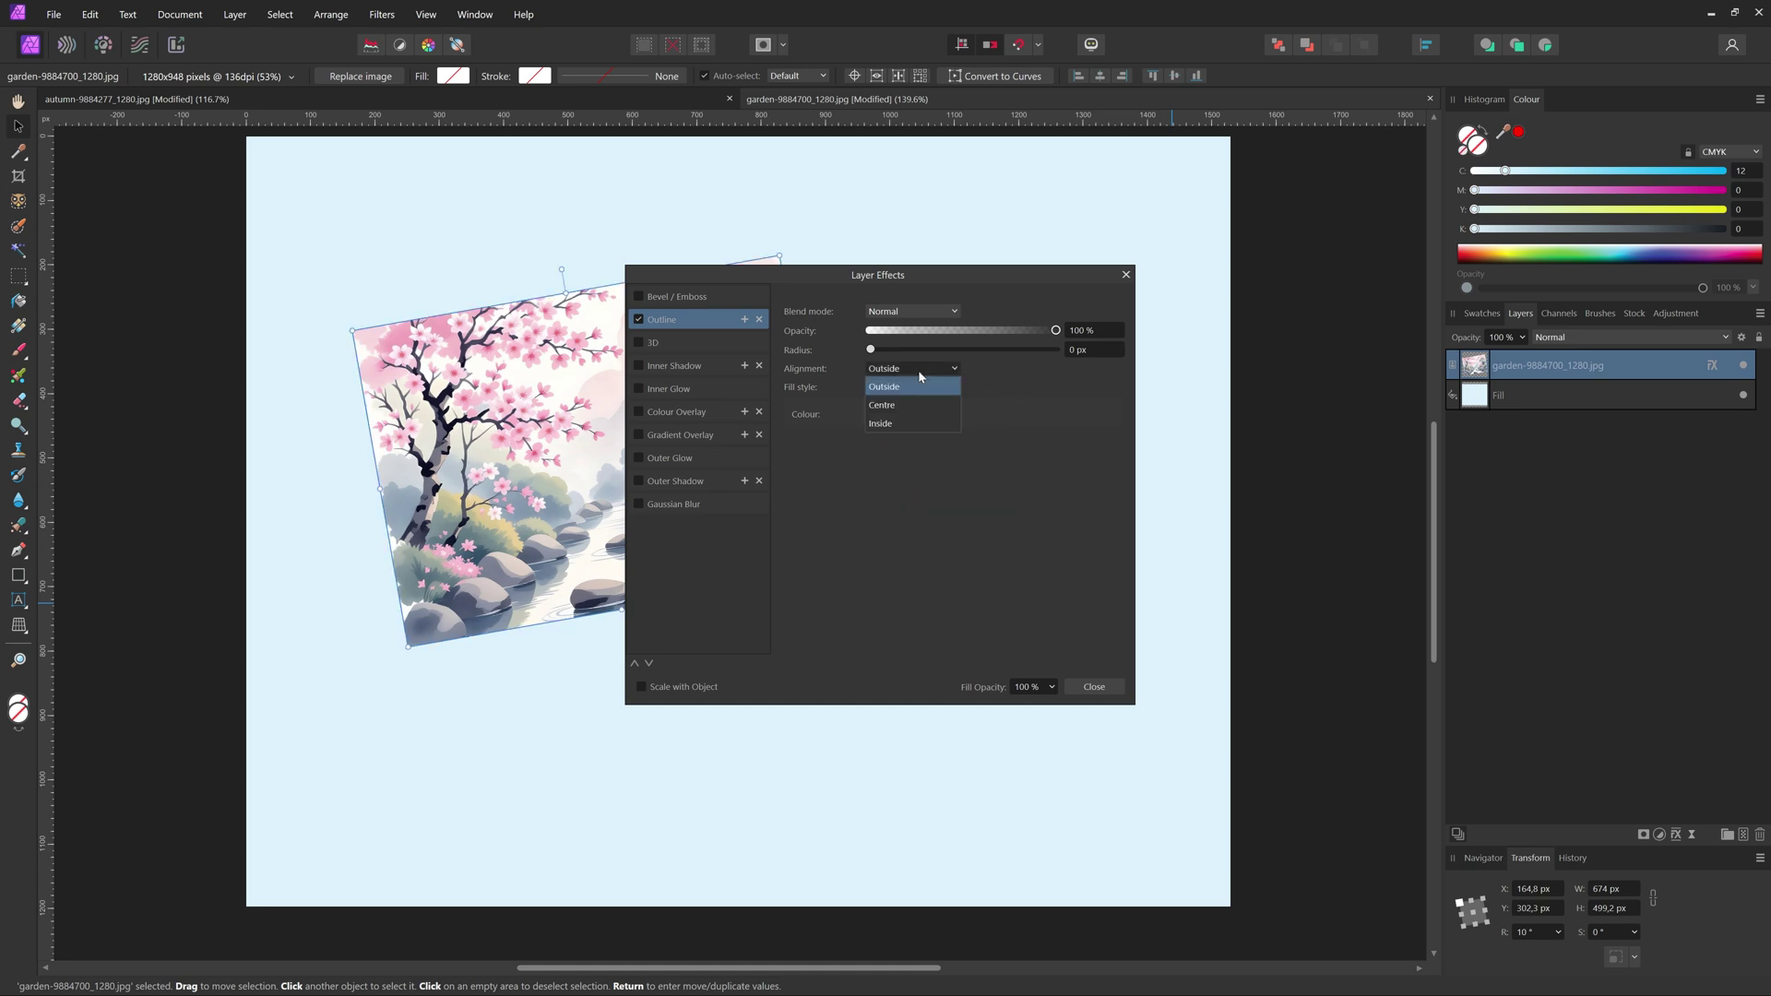
left_click(1030, 386)
left_click_drag(874, 350, 953, 350)
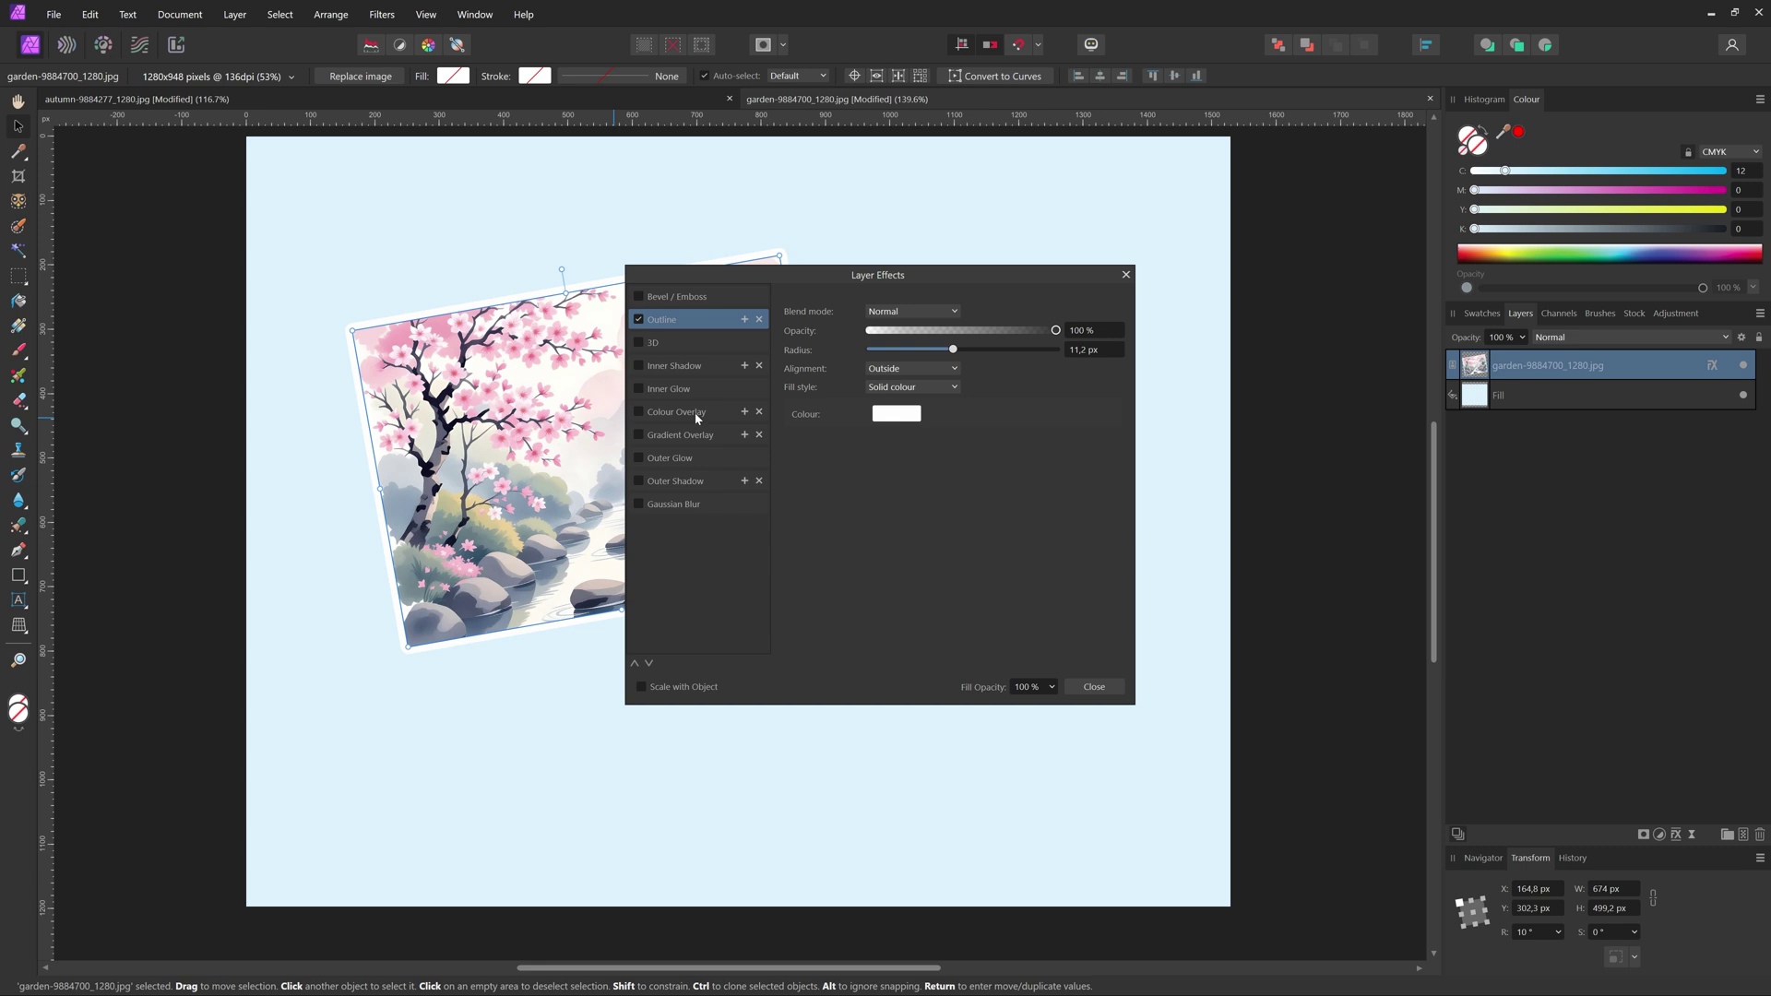
Set the outline alignment to Inside and move the Layer Effects dialog aside.
left_click(892, 370)
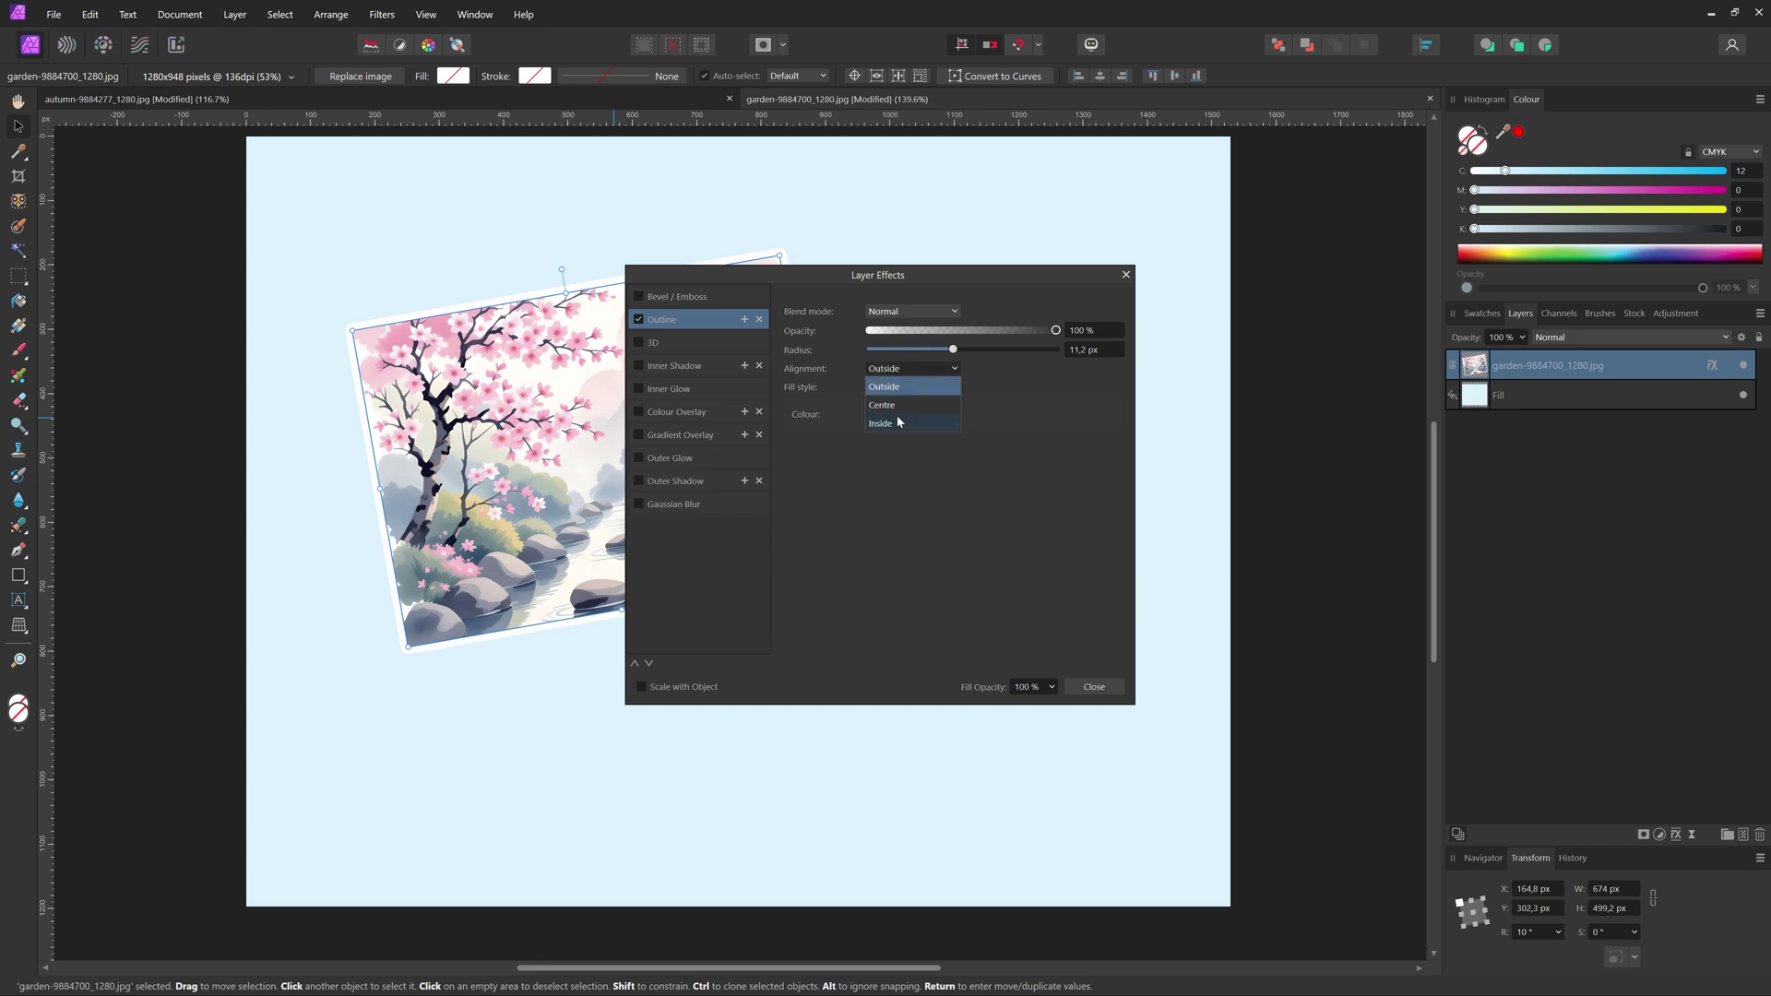
left_click(898, 423)
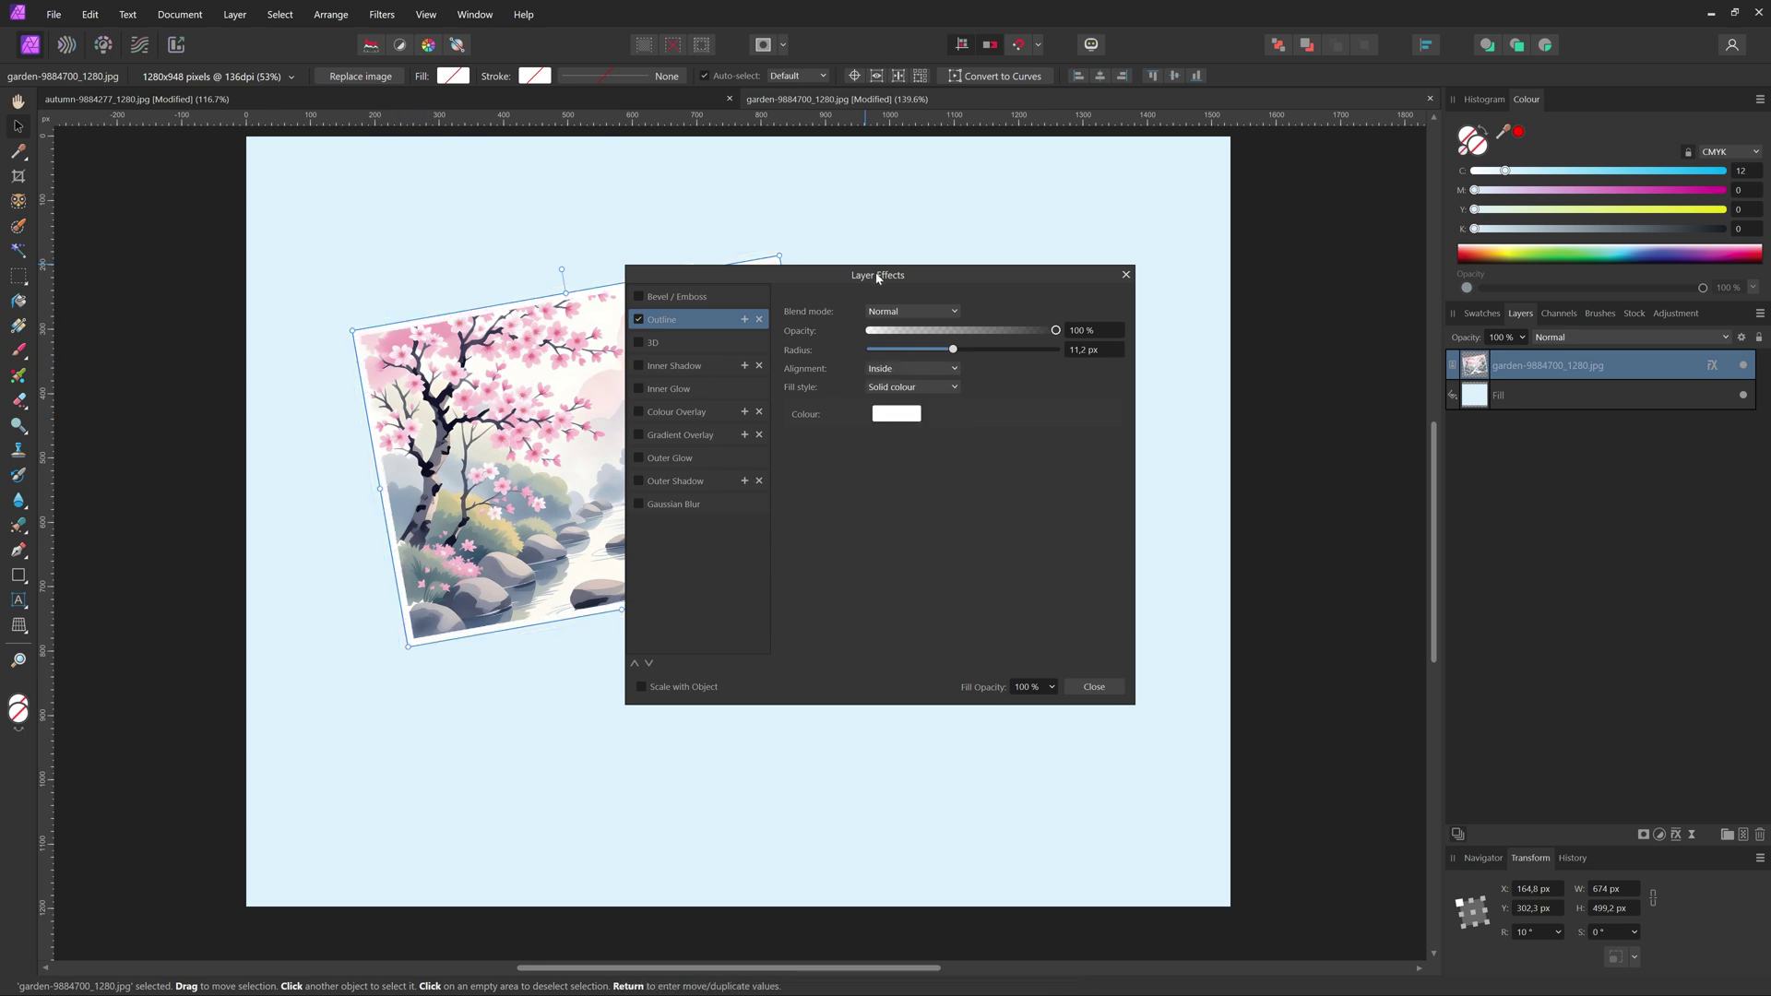
left_click_drag(877, 277, 1049, 260)
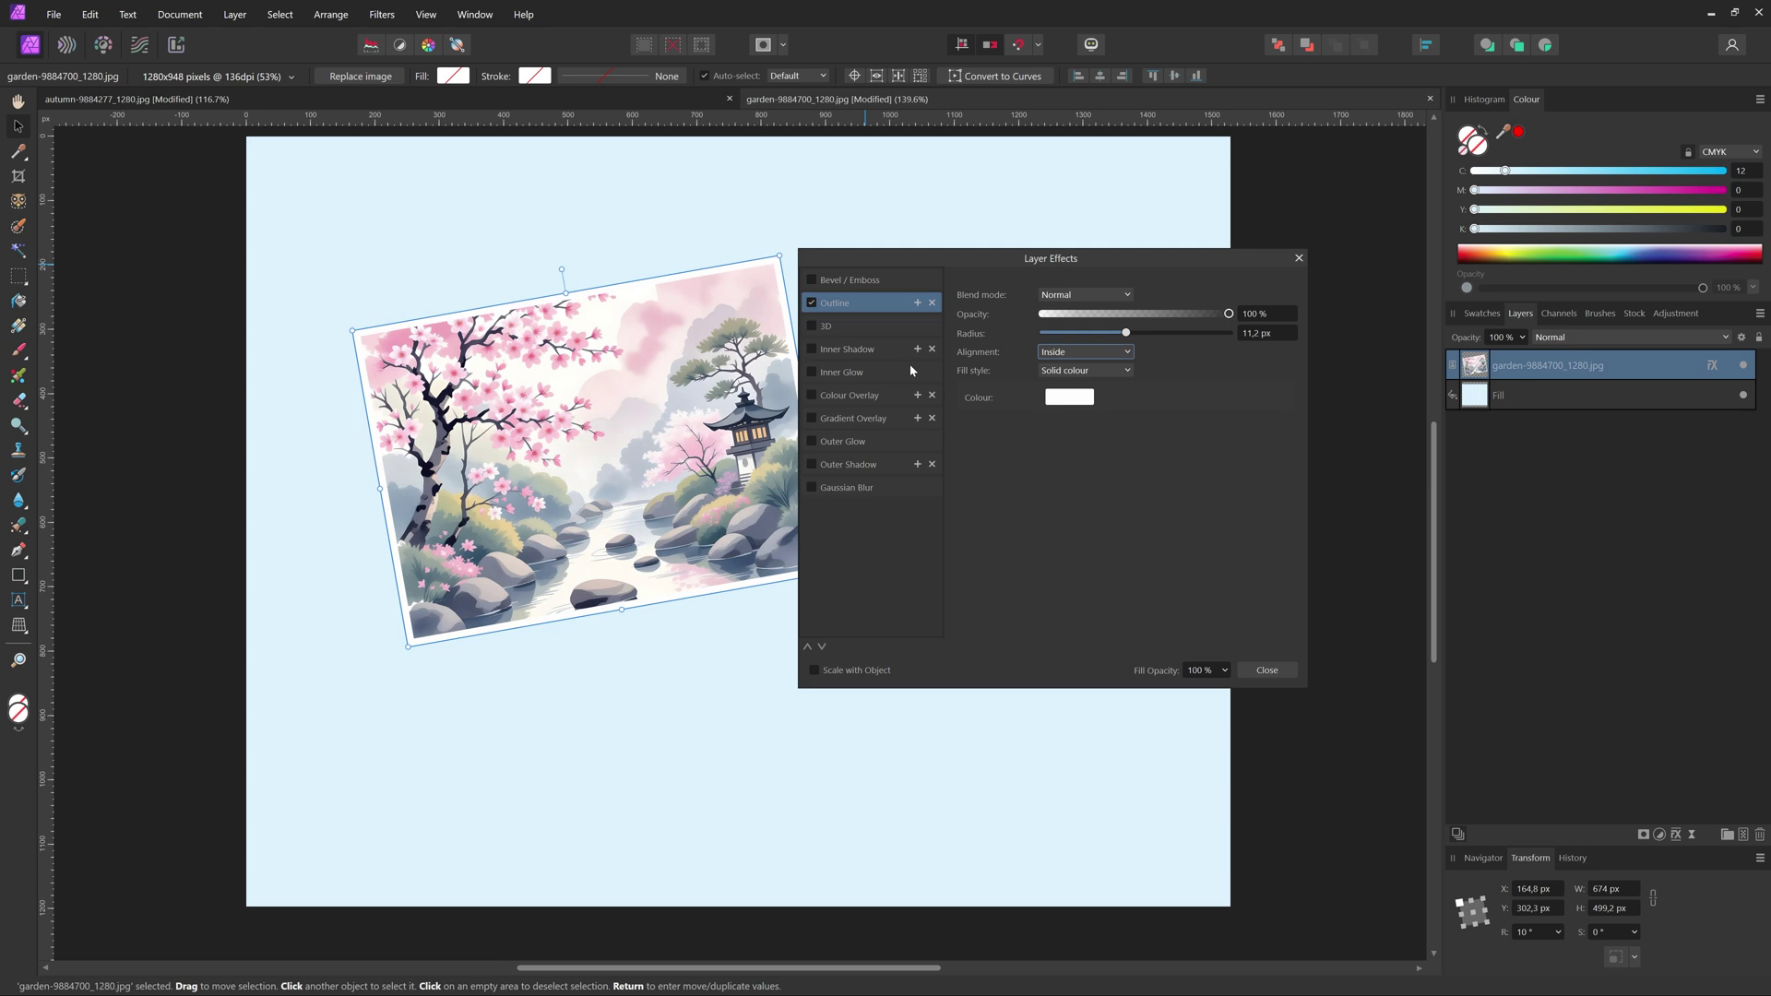
Try Contour and Gradient outline fills, settle on Solid colour, and close Layer Effects.
left_click(1117, 372)
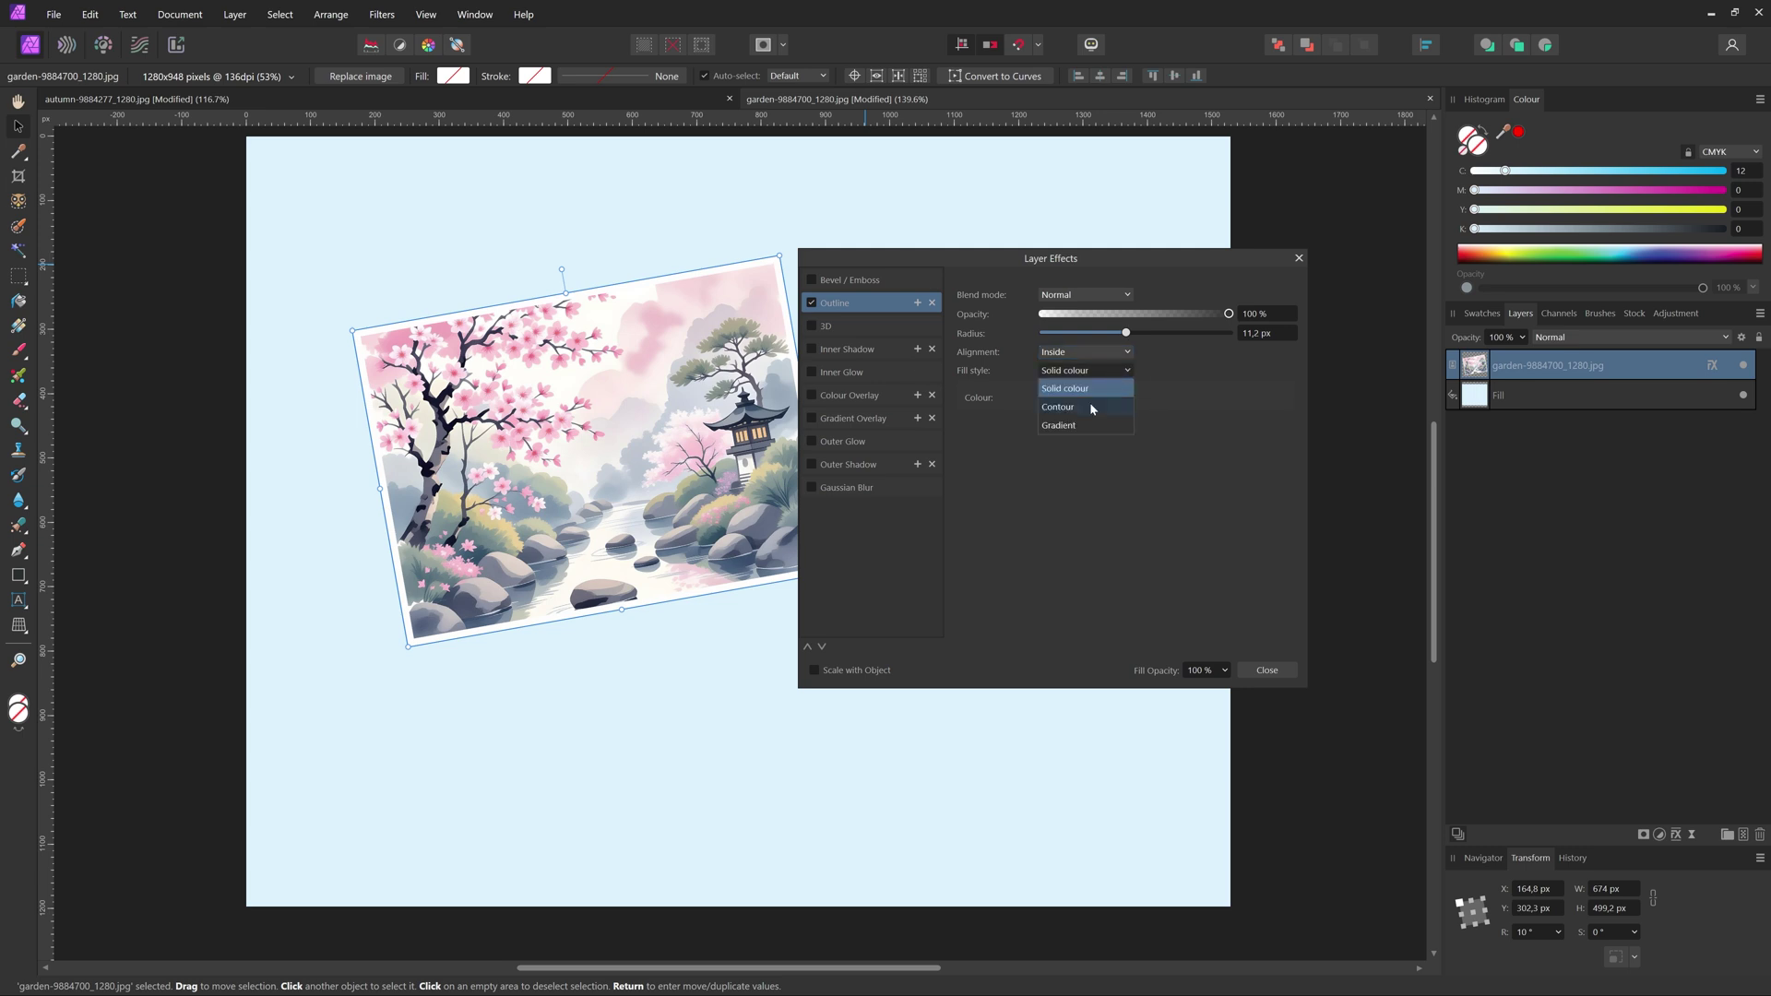
left_click(1090, 406)
left_click(1115, 371)
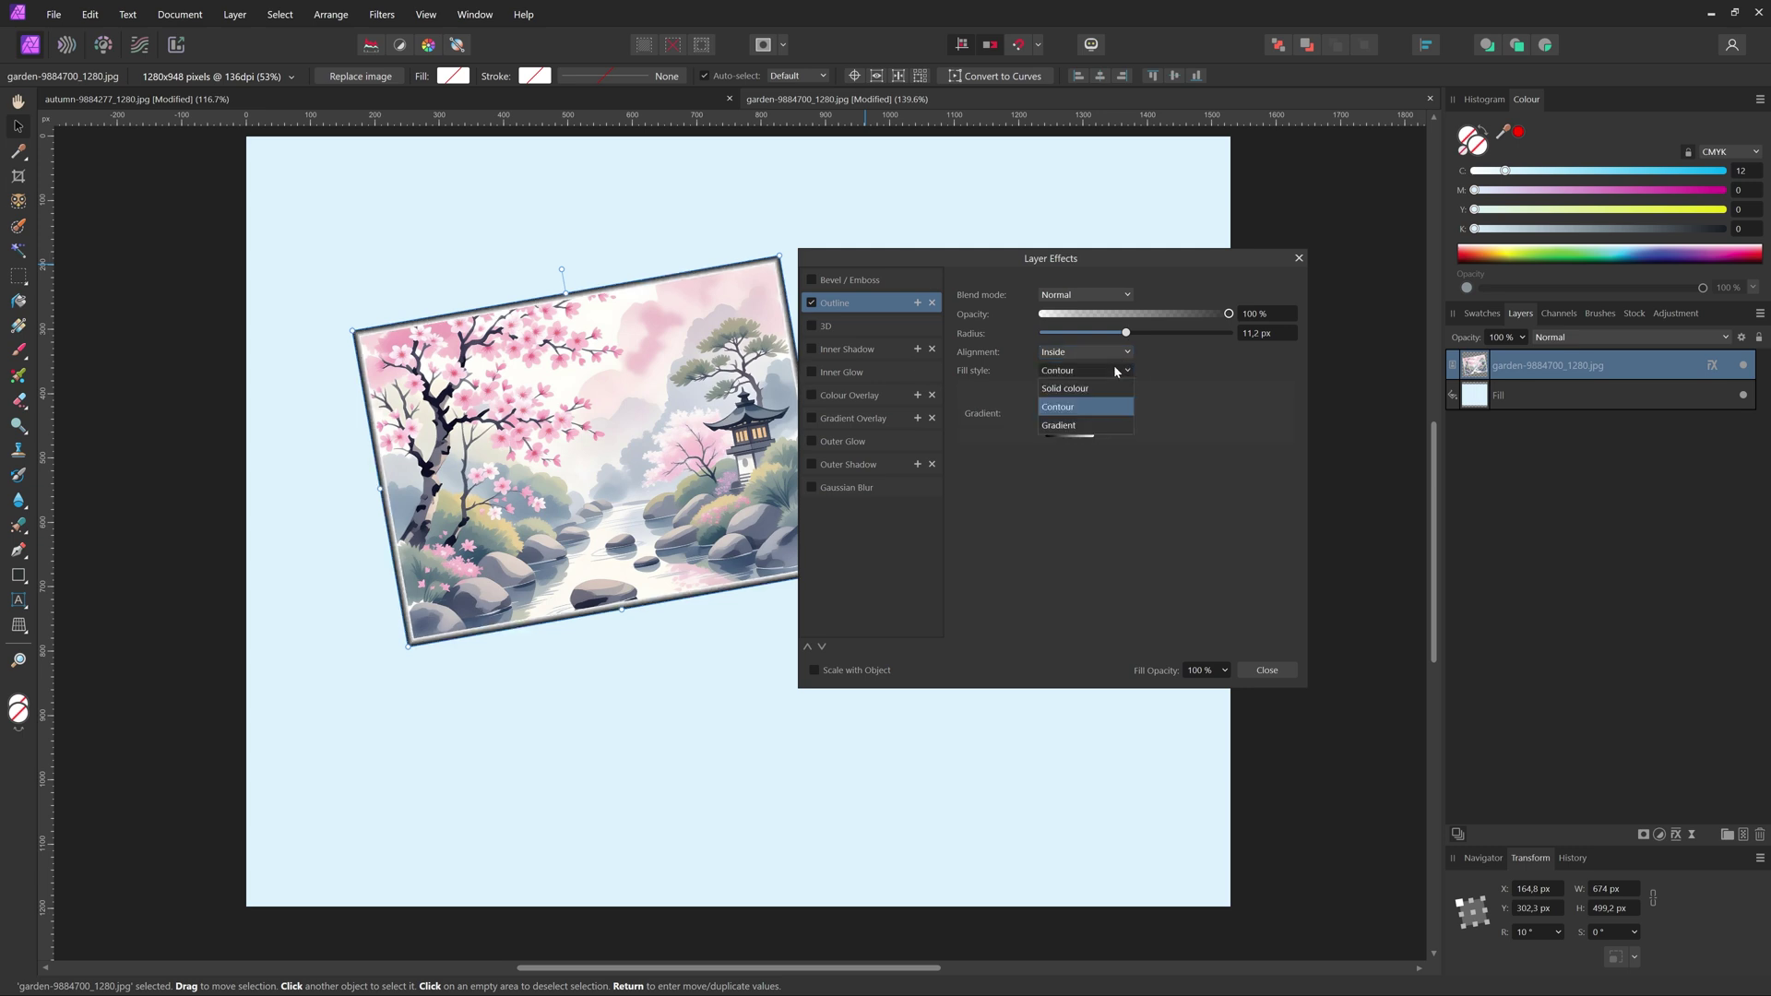
left_click(1086, 425)
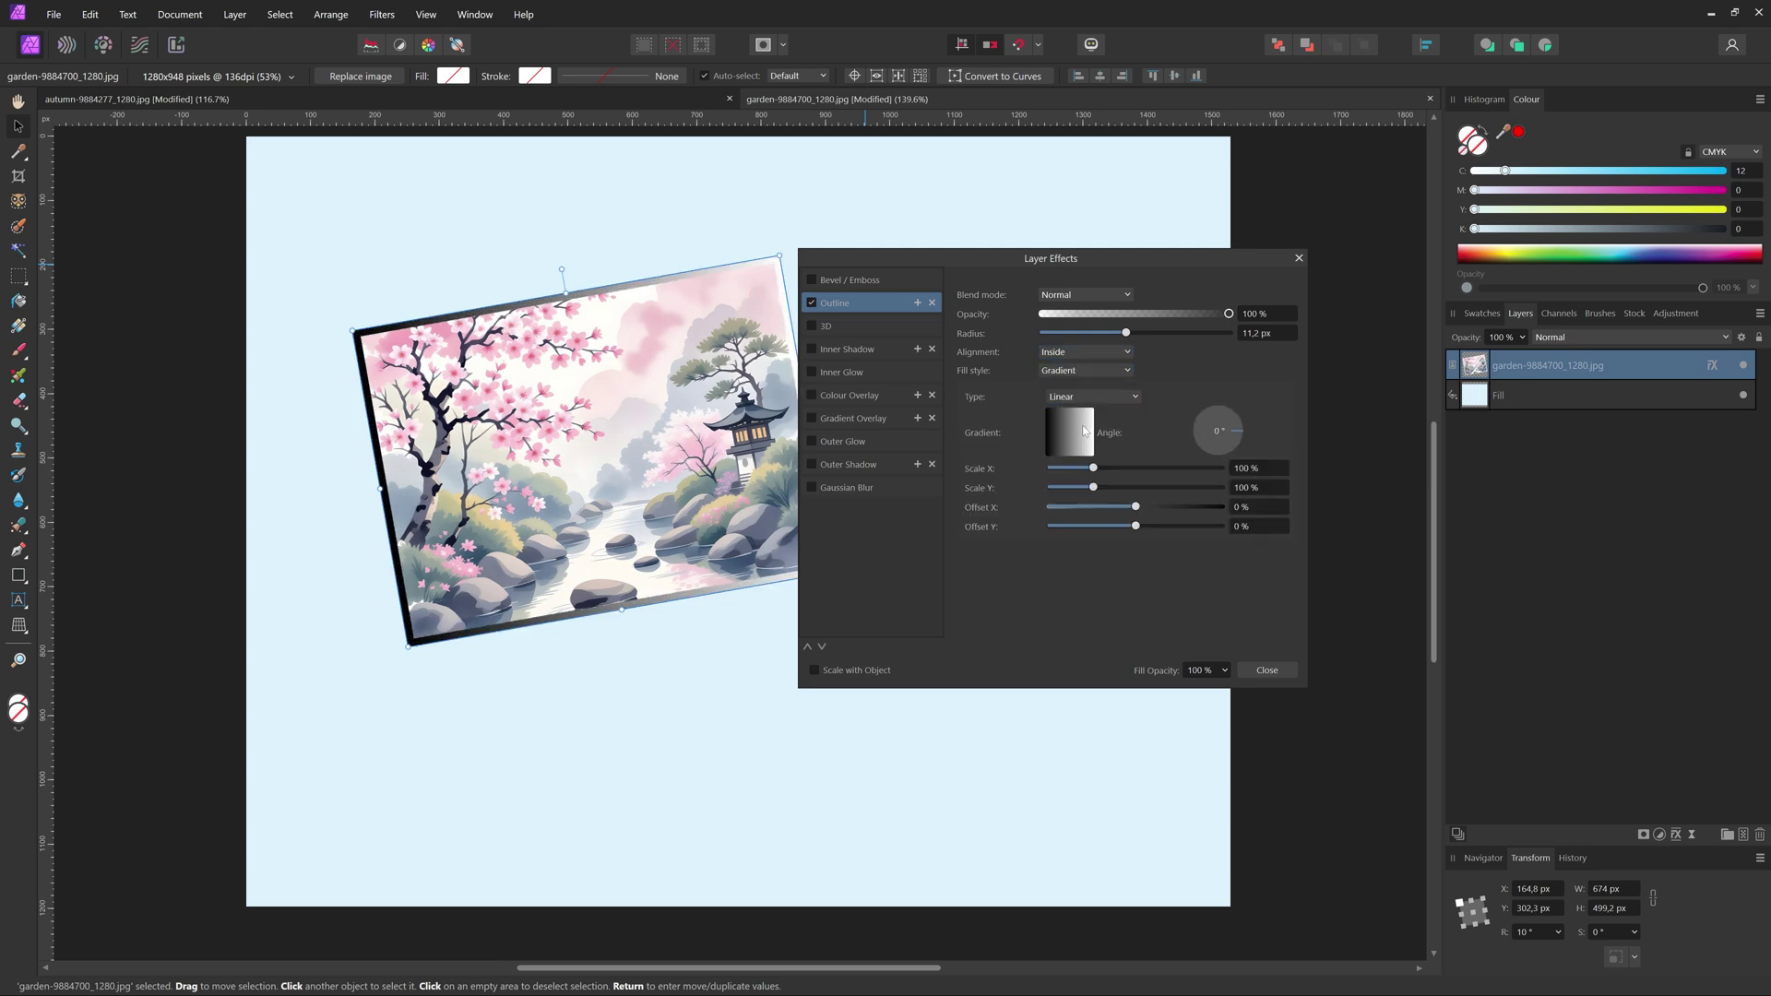
left_click(1098, 372)
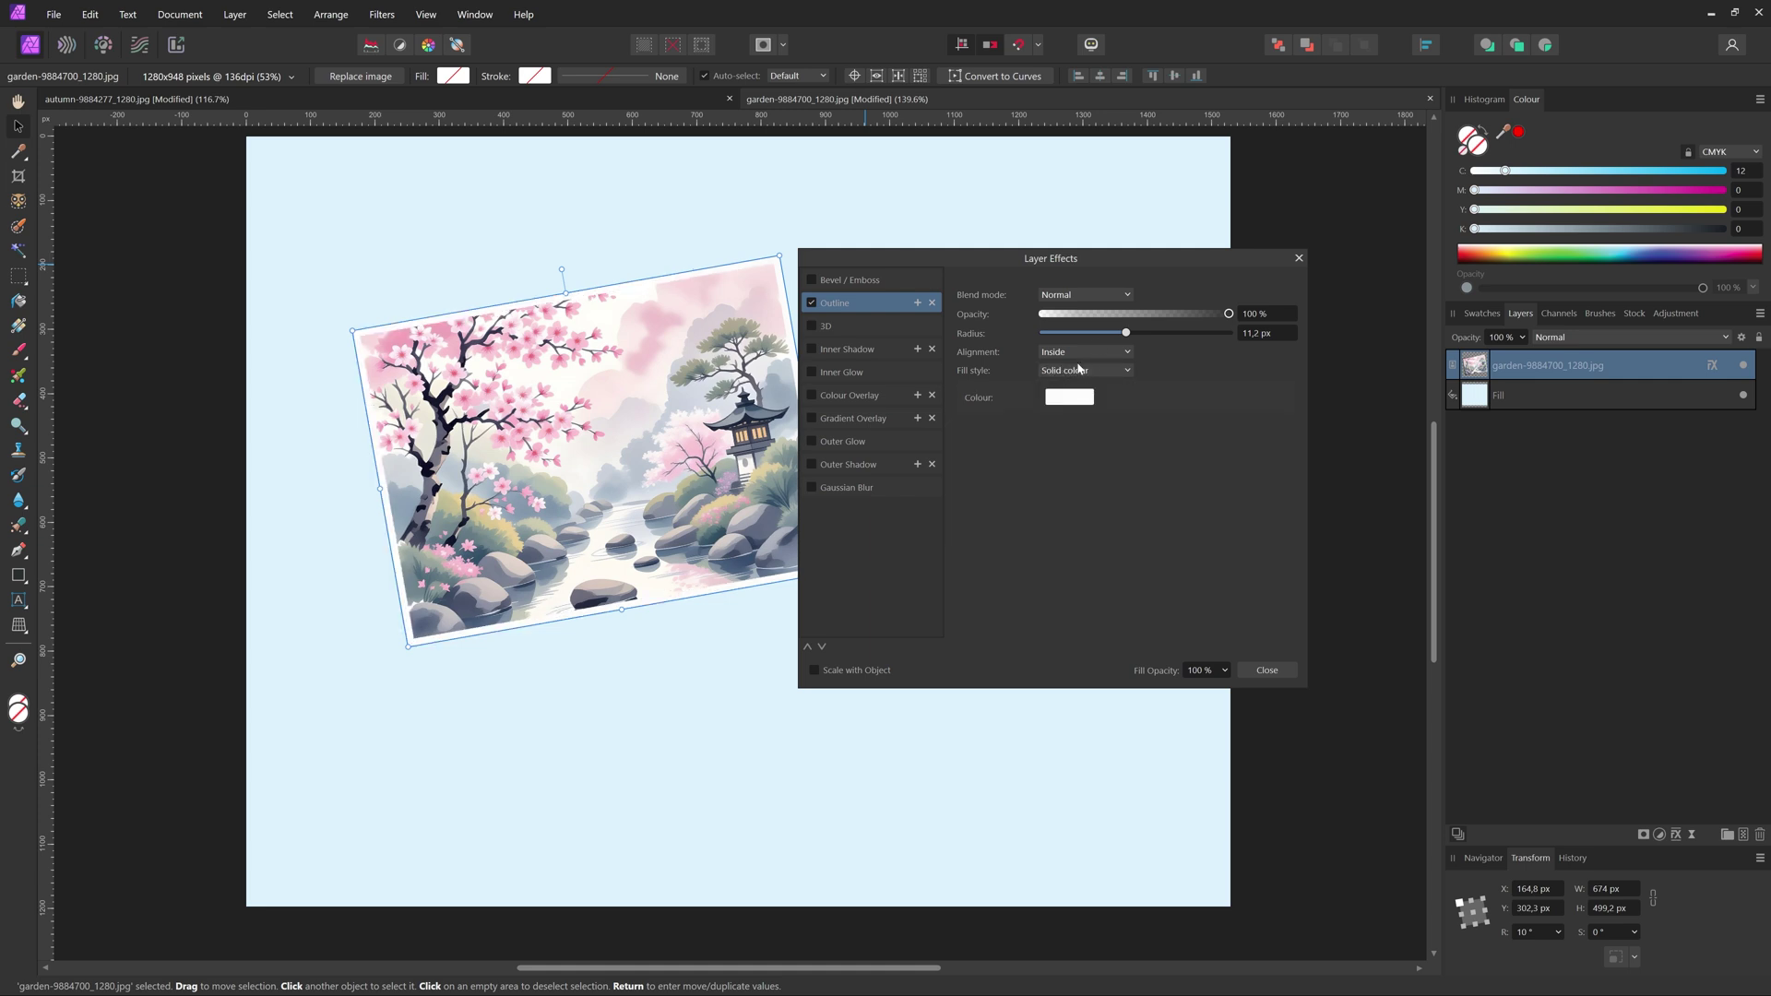
left_click(1268, 669)
Nudge the garden photo down slightly, deselect it, and return to the autumn photo document.
left_click(874, 674)
left_click_drag(588, 444, 605, 500)
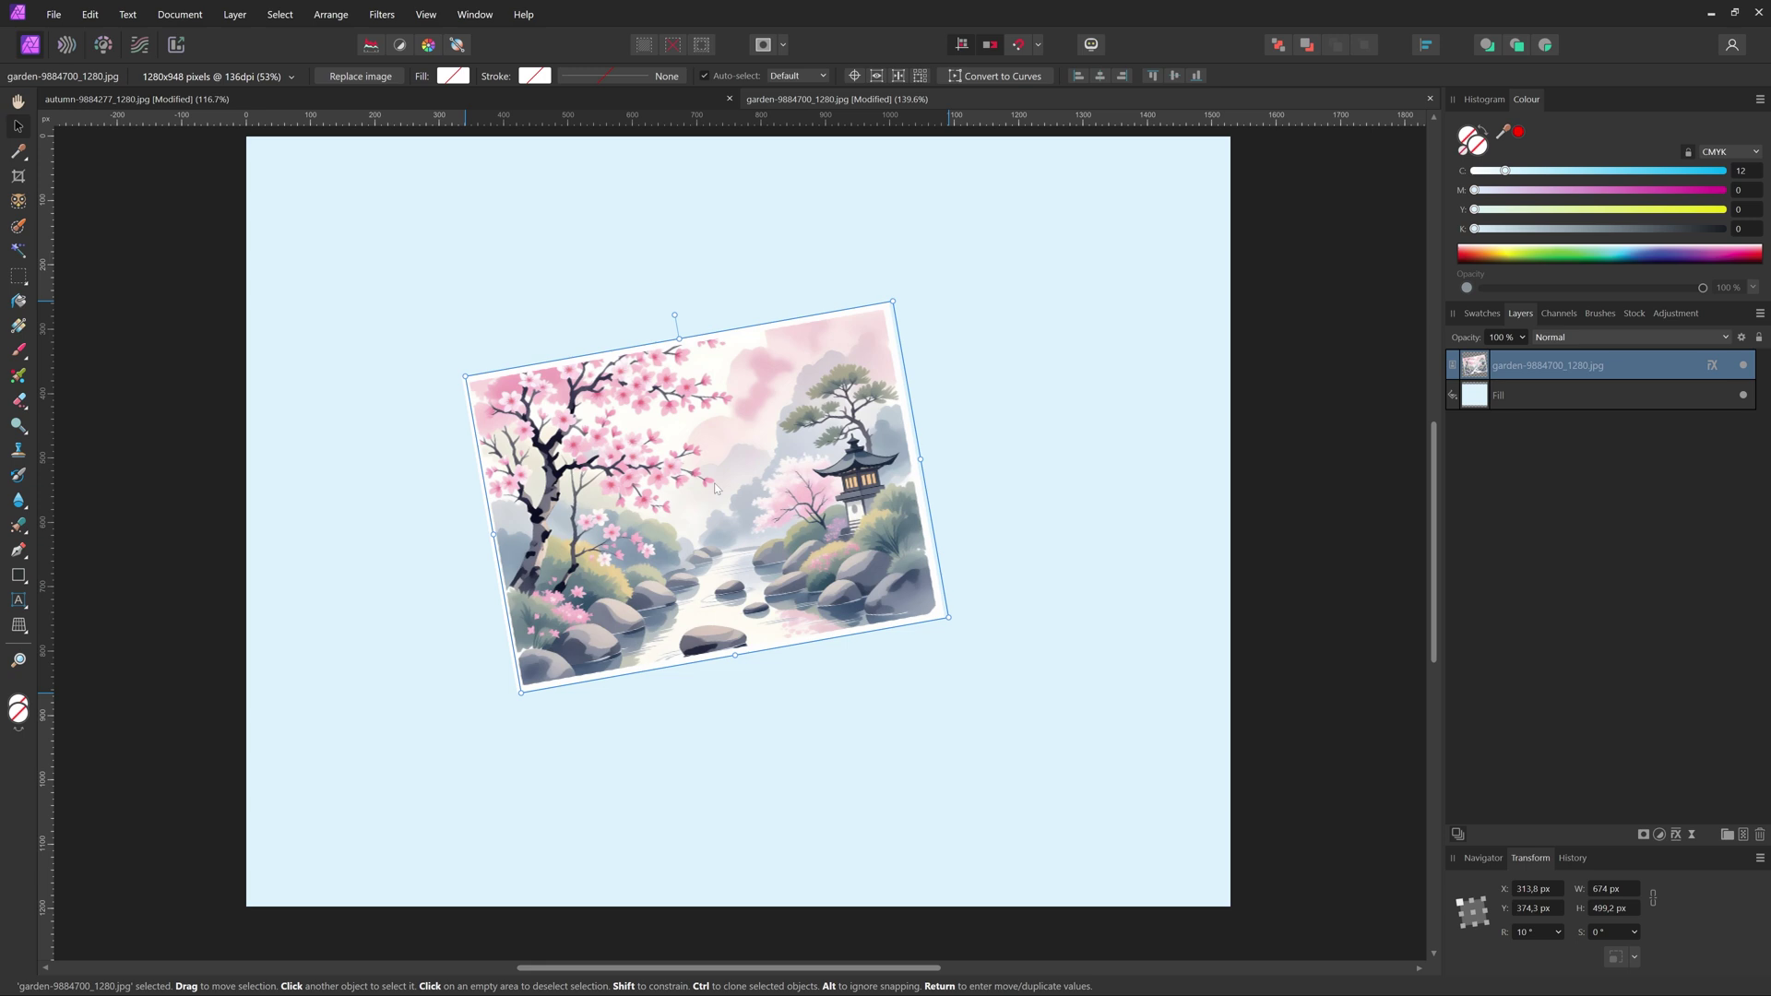
left_click(949, 443)
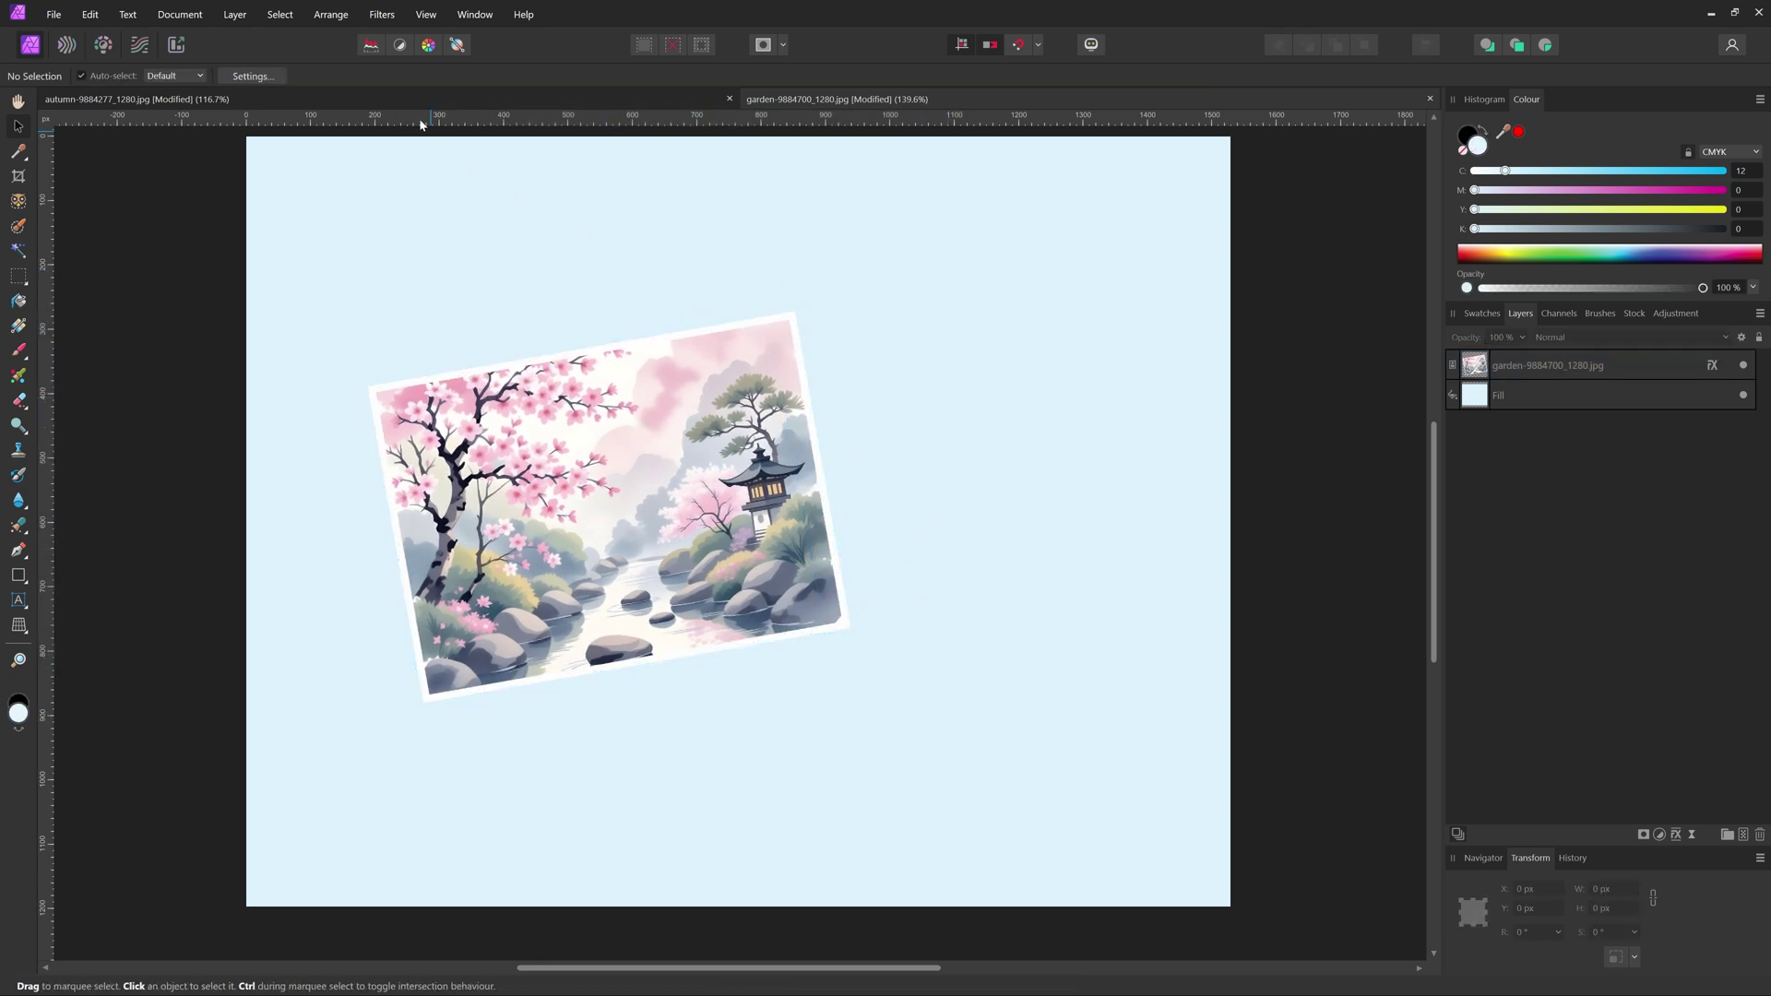
left_click(309, 98)
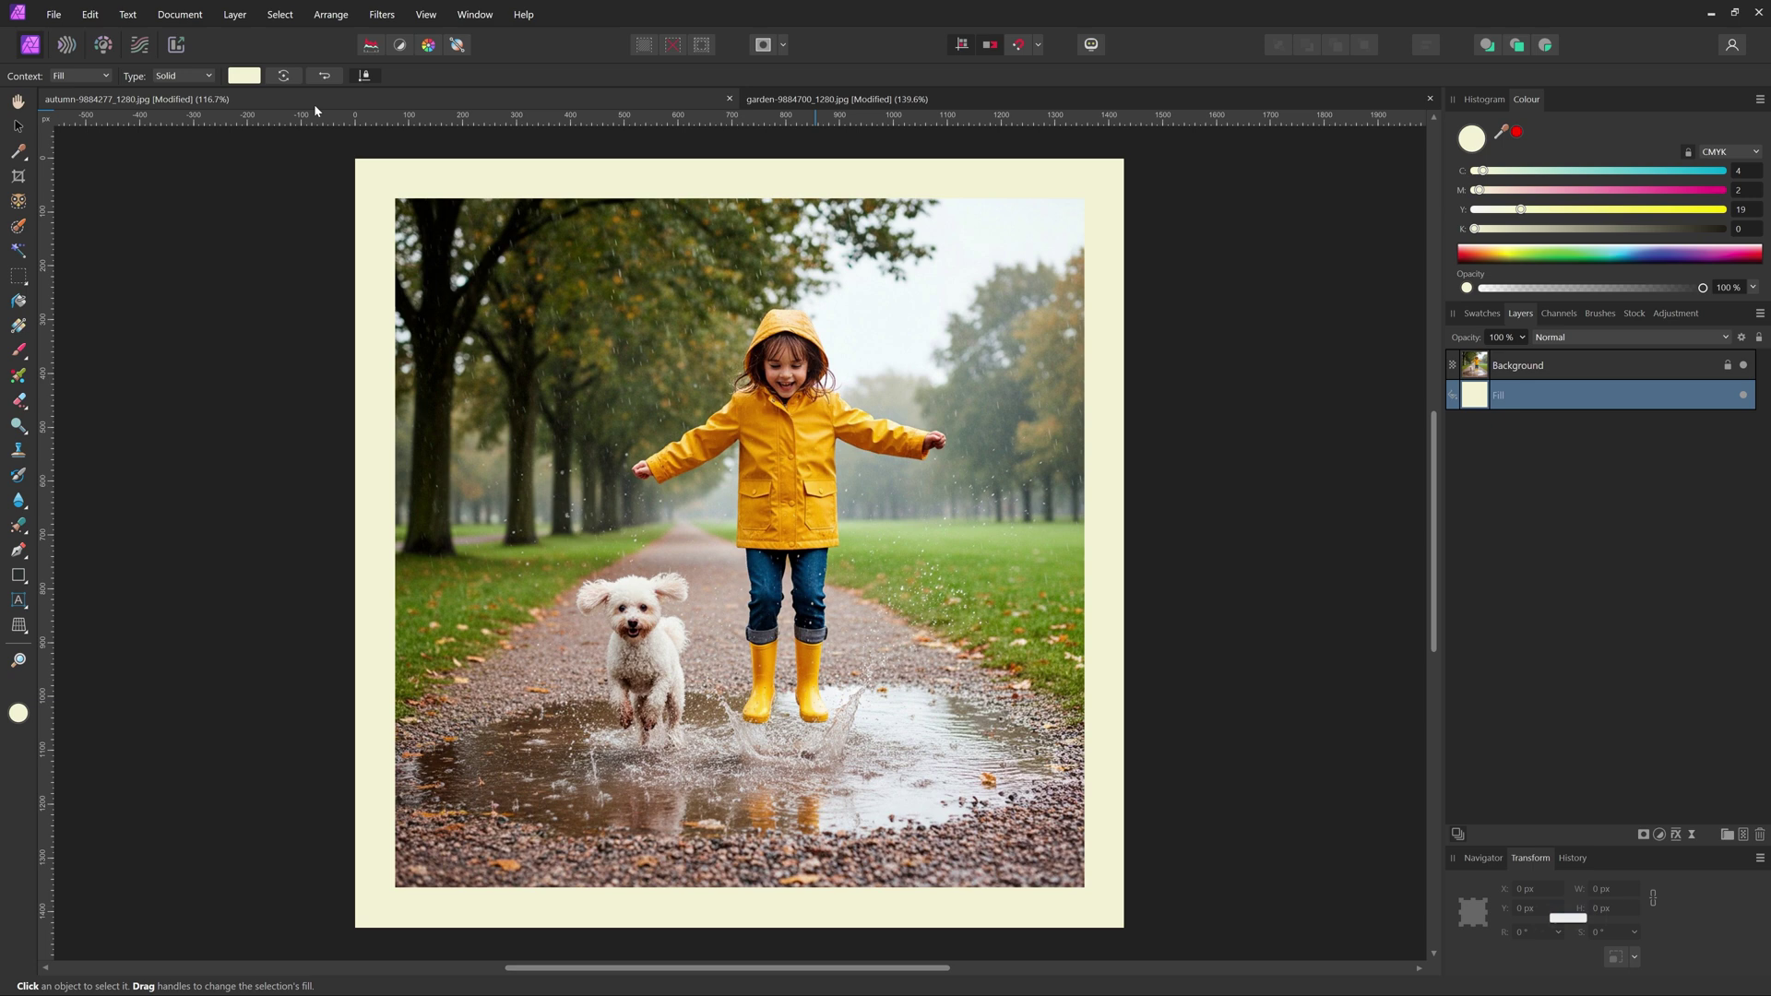